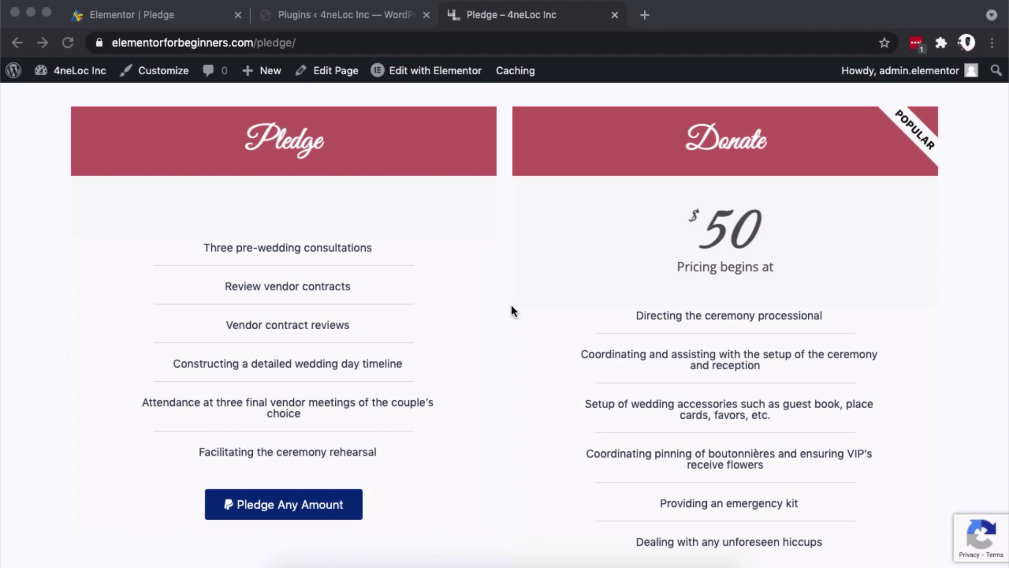
Check the Installed Plugins list: Elementor Pro is version 3.2.1 and Elementor is 3.2.2.
scroll(512, 307, "down", 1)
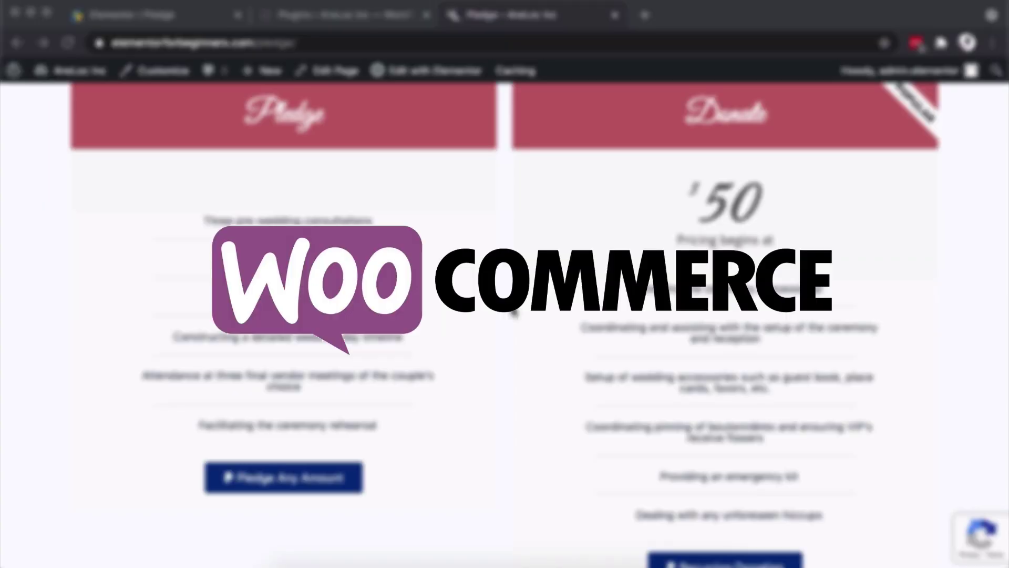
scroll(512, 306, "down", 1)
scroll(512, 306, "up", 1)
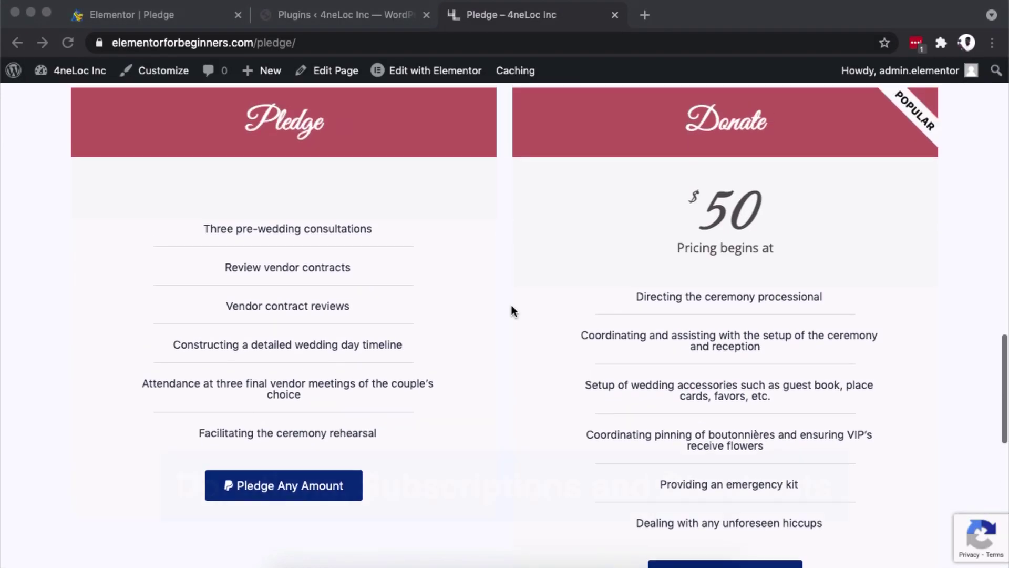
scroll(511, 306, "down", 3)
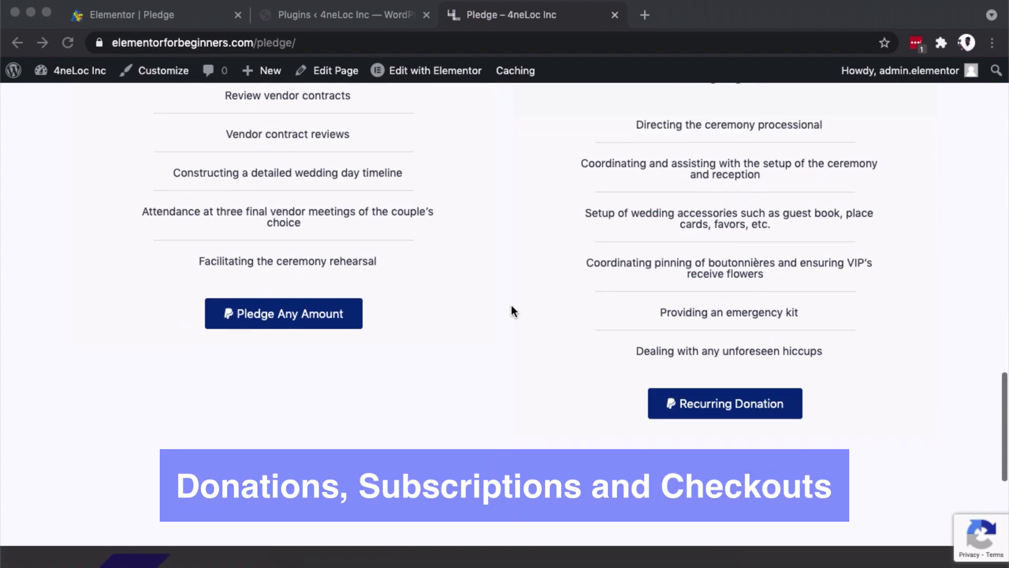
scroll(511, 306, "down", 6)
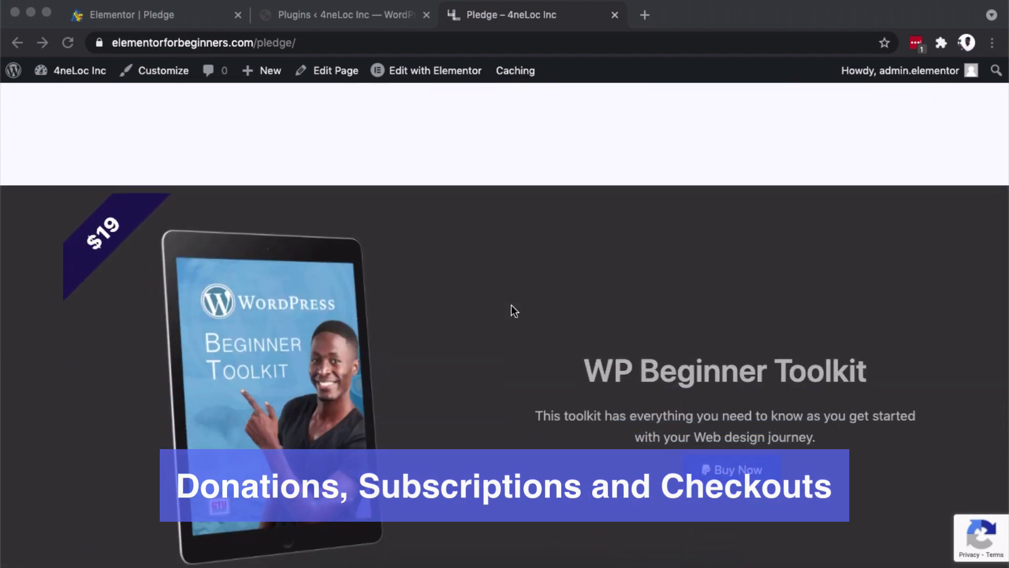
scroll(511, 306, "down", 1)
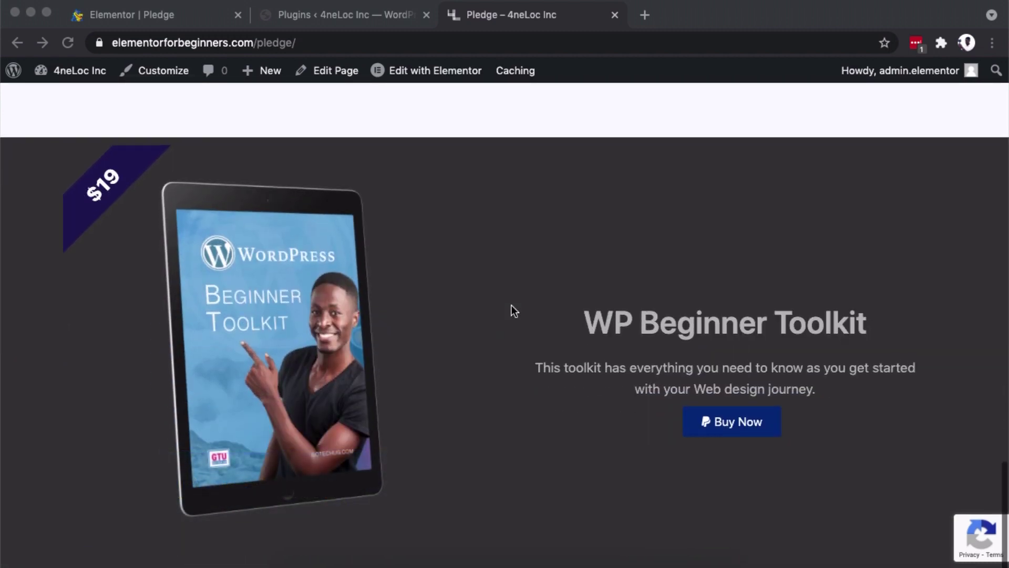
left_click(134, 17)
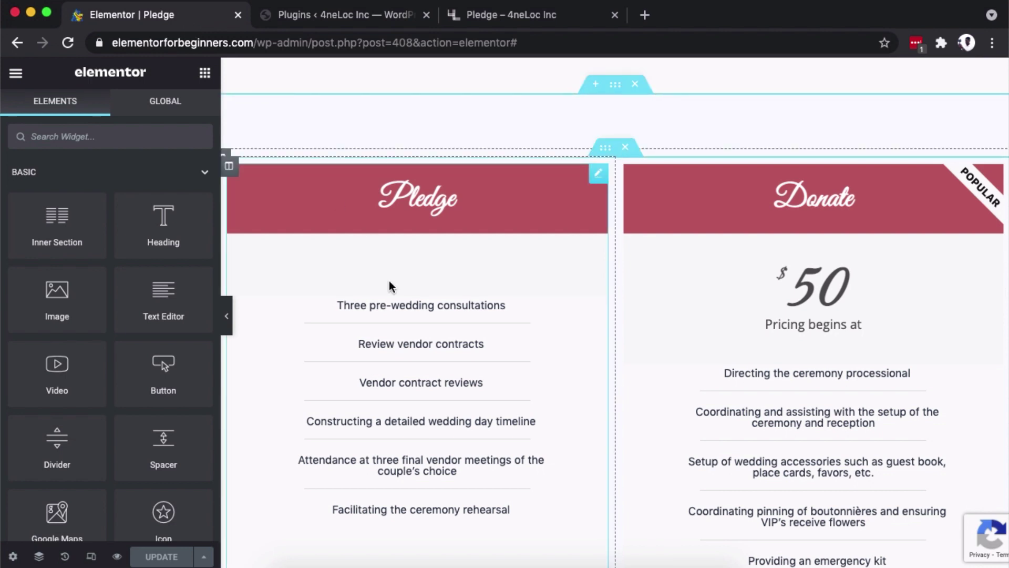
left_click(317, 15)
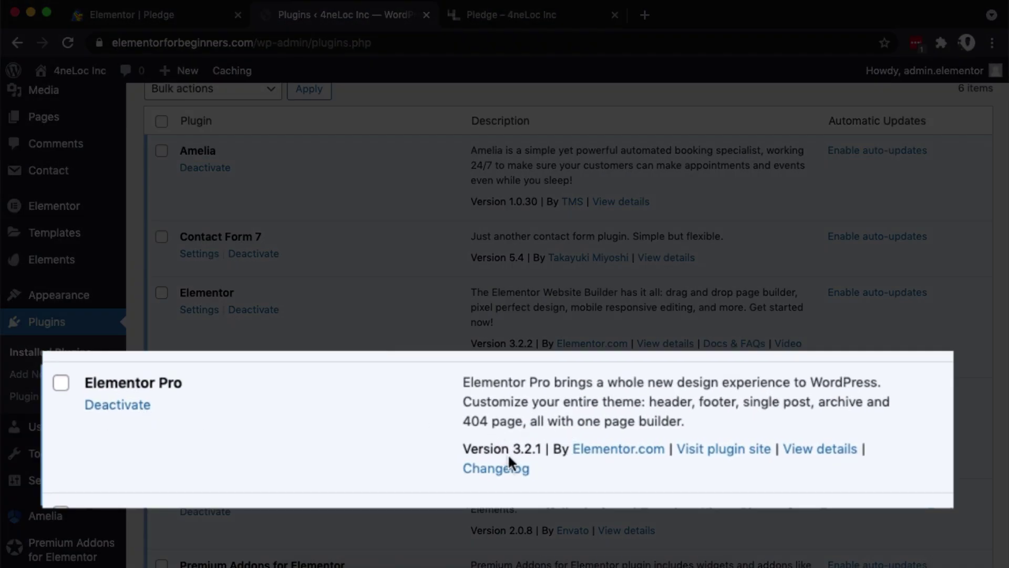
triple_click(513, 453)
left_click(517, 422)
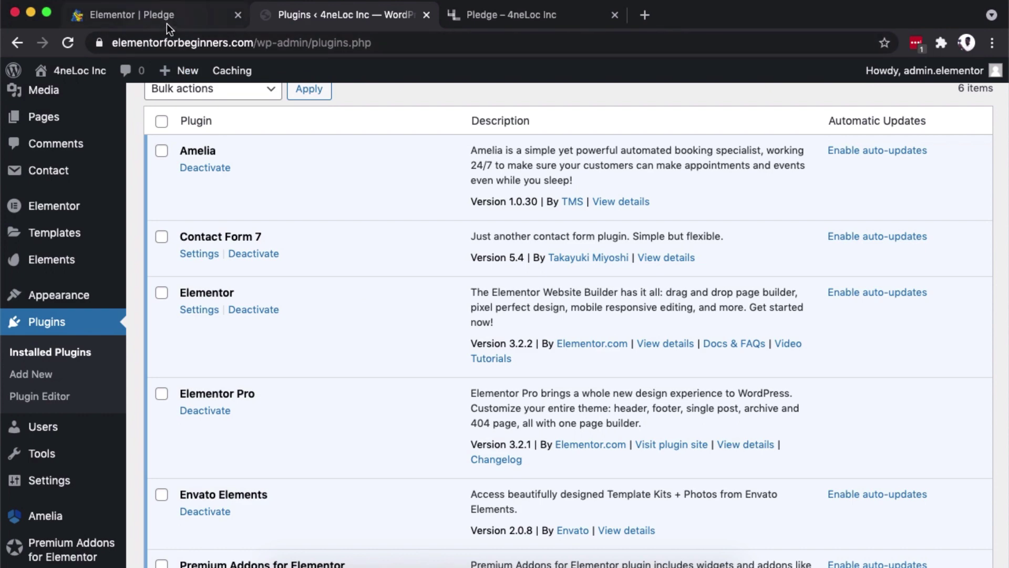
Search widgets for 'pay' and drop a PayPal Button below the Pledge feature list.
left_click(166, 23)
left_click(164, 134)
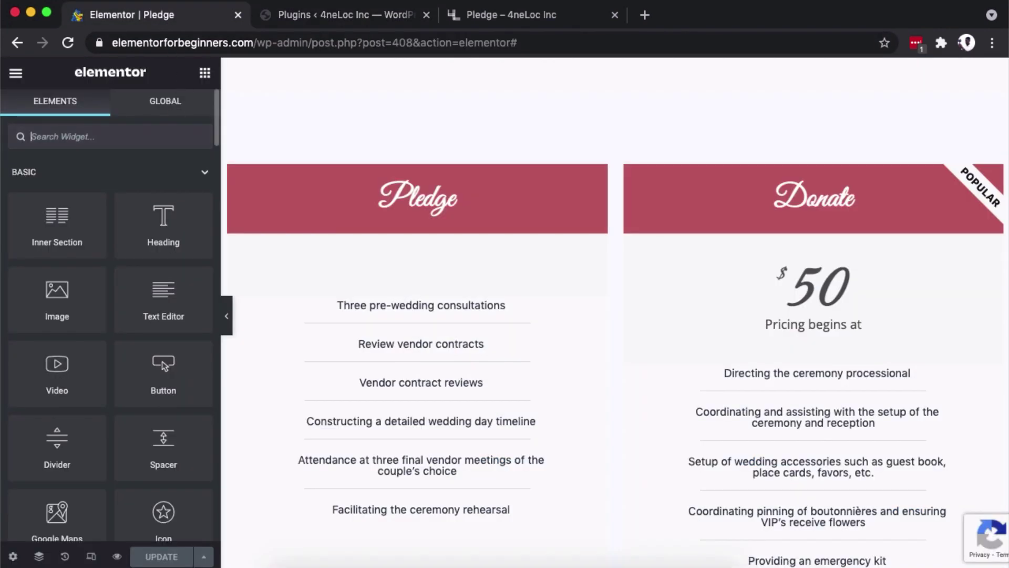
type("pay")
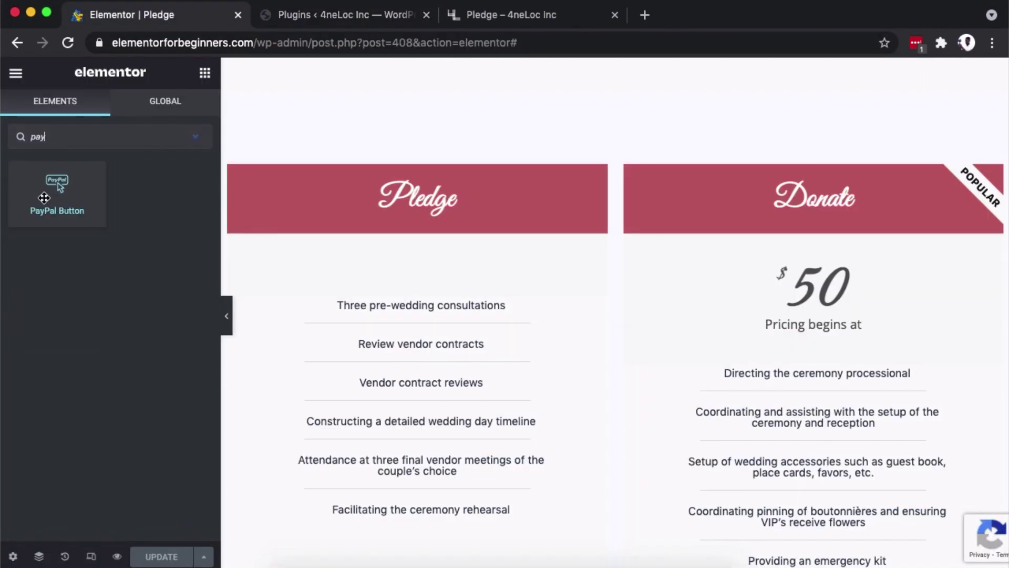
scroll(487, 292, "down", 2)
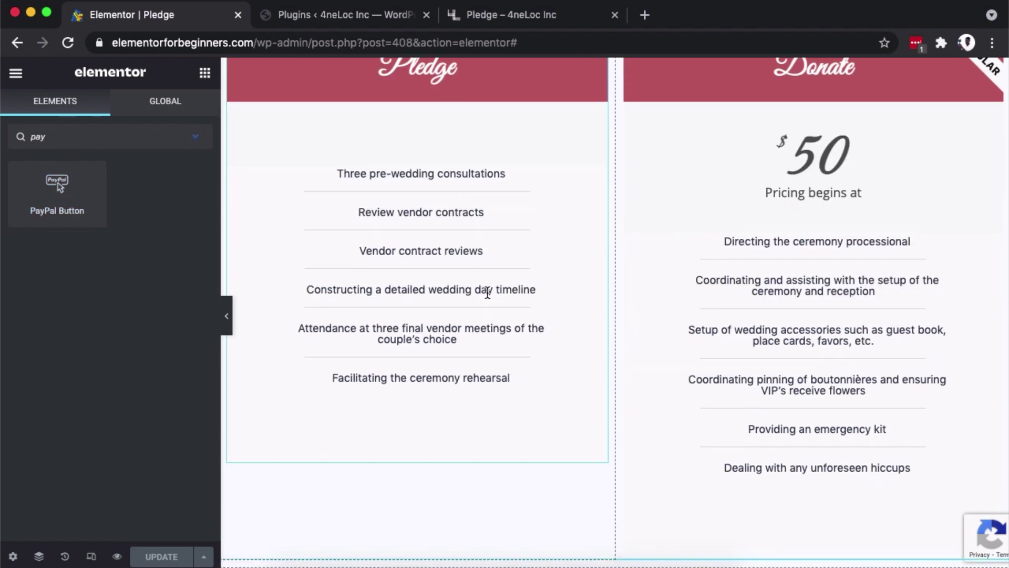
scroll(480, 288, "up", 1)
left_click_drag(58, 200, 451, 475)
scroll(598, 441, "down", 2)
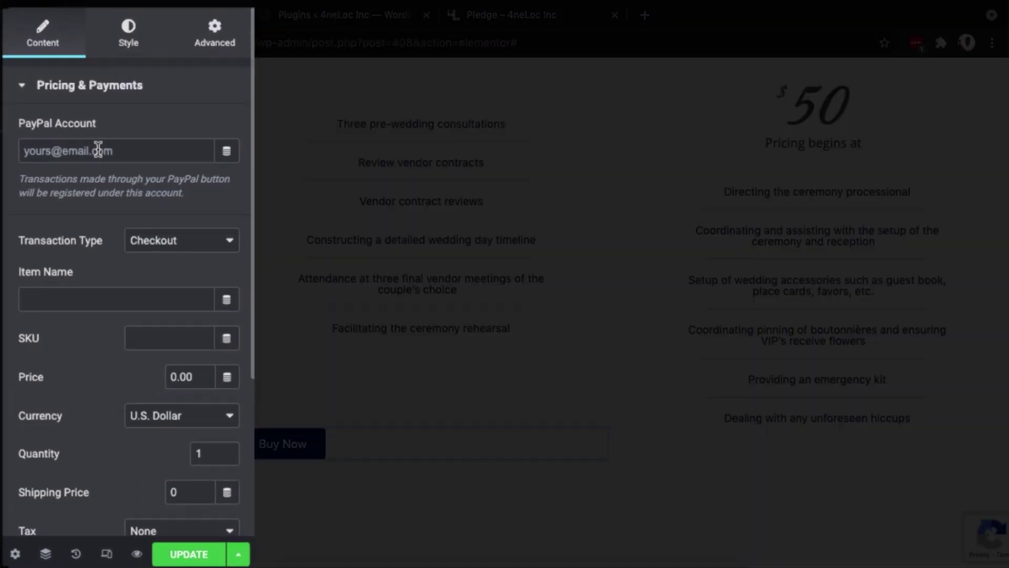
Enter the PayPal account e-mail and set the transaction type to Donation.
left_click(98, 148)
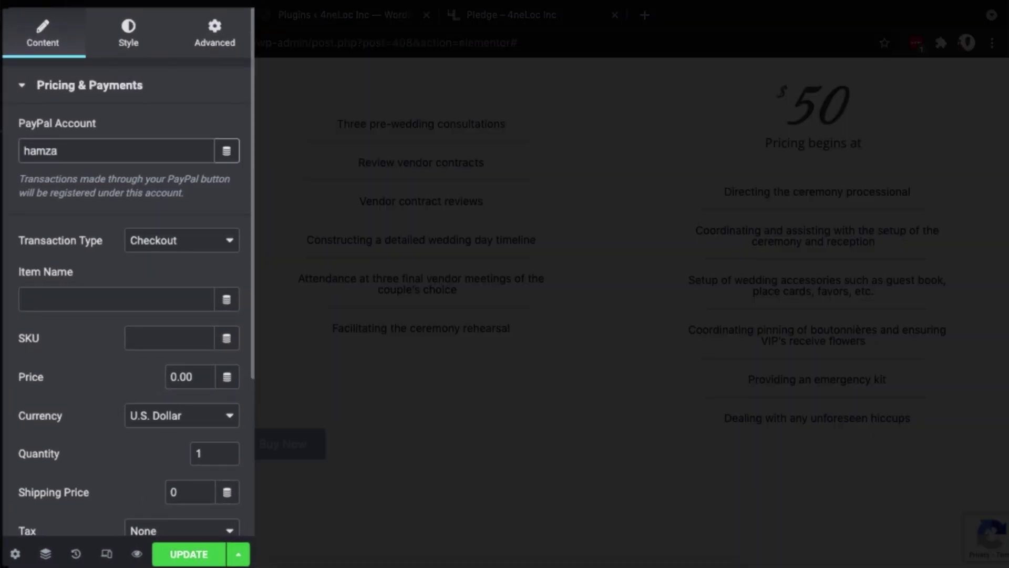
scroll(125, 279, "down", 1)
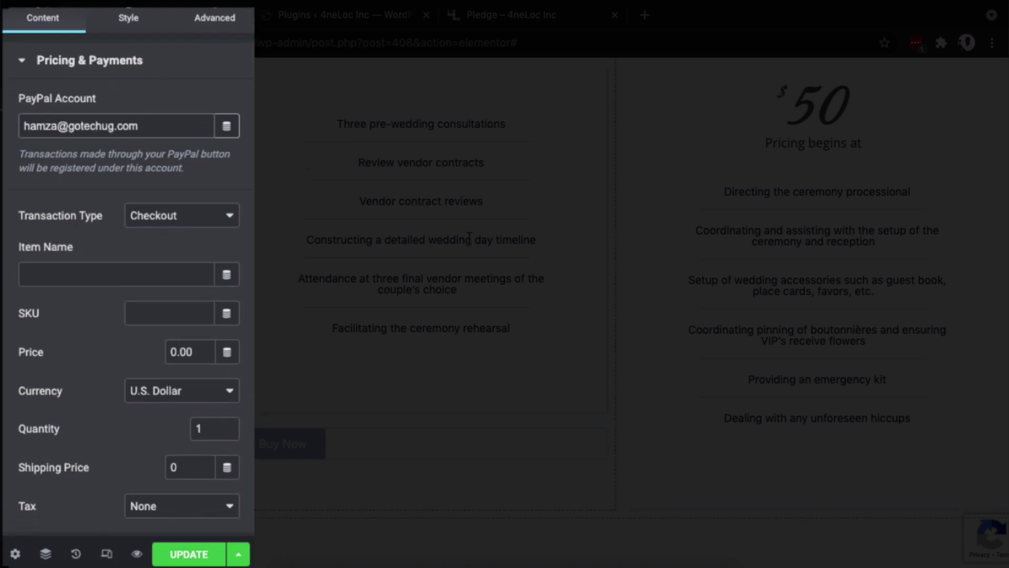
scroll(471, 243, "up", 3)
scroll(471, 243, "down", 2)
left_click(194, 216)
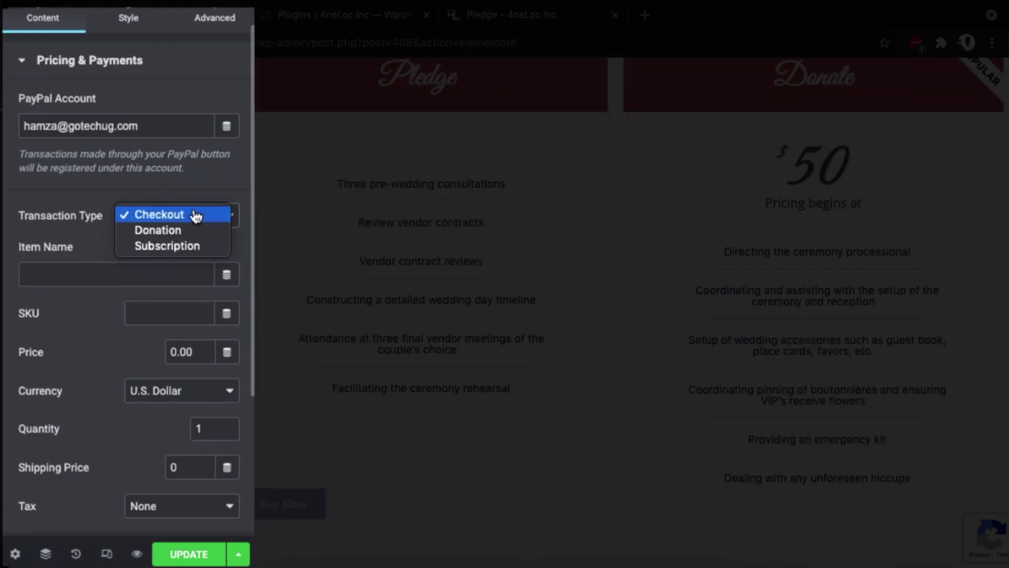
left_click(194, 231)
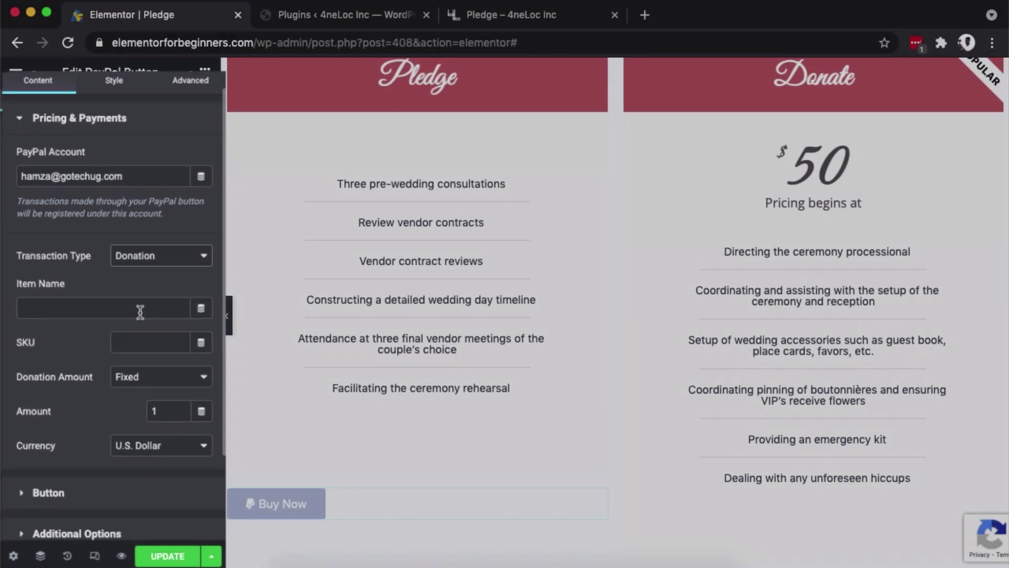
Name the item 'Pledge Donations' and set the donation amount to Any Amount.
left_click(136, 316)
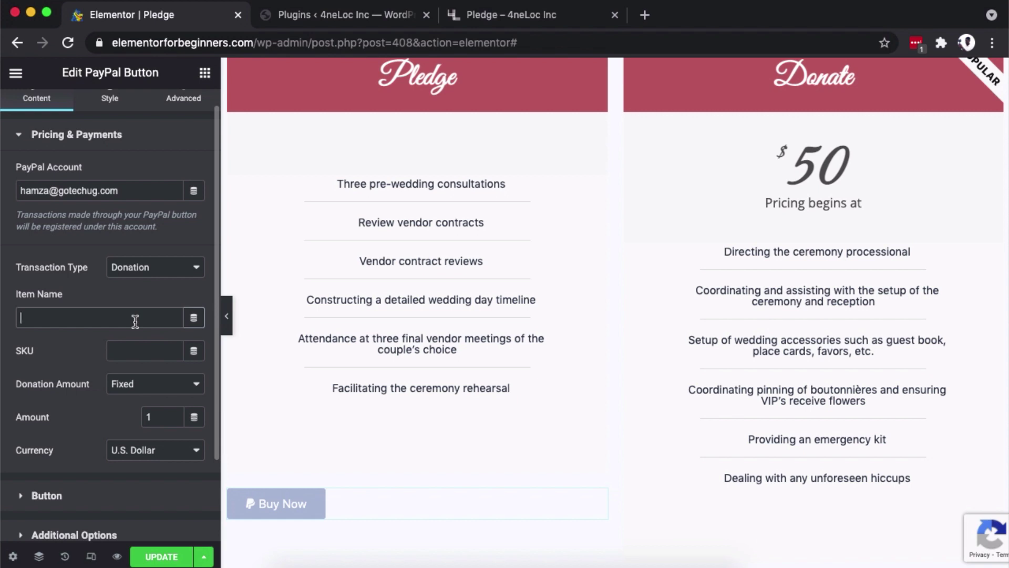
type("Pledge Donations")
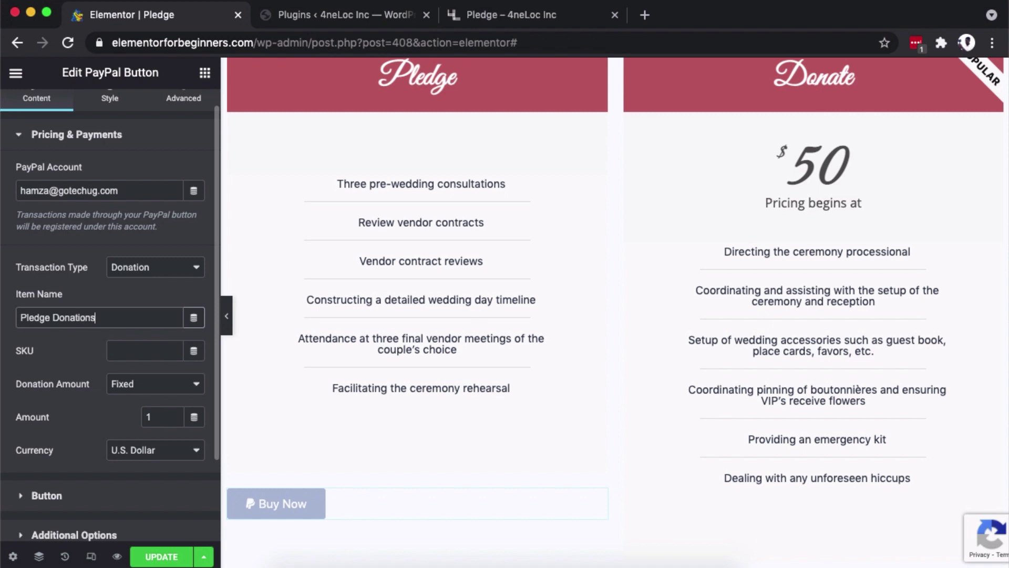
scroll(43, 405, "down", 2)
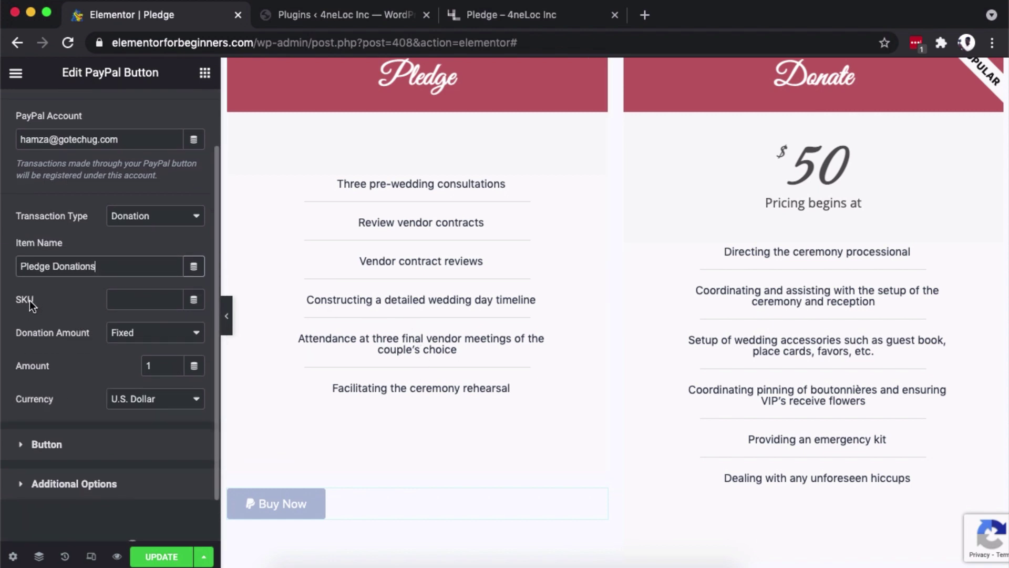
scroll(87, 332, "down", 2)
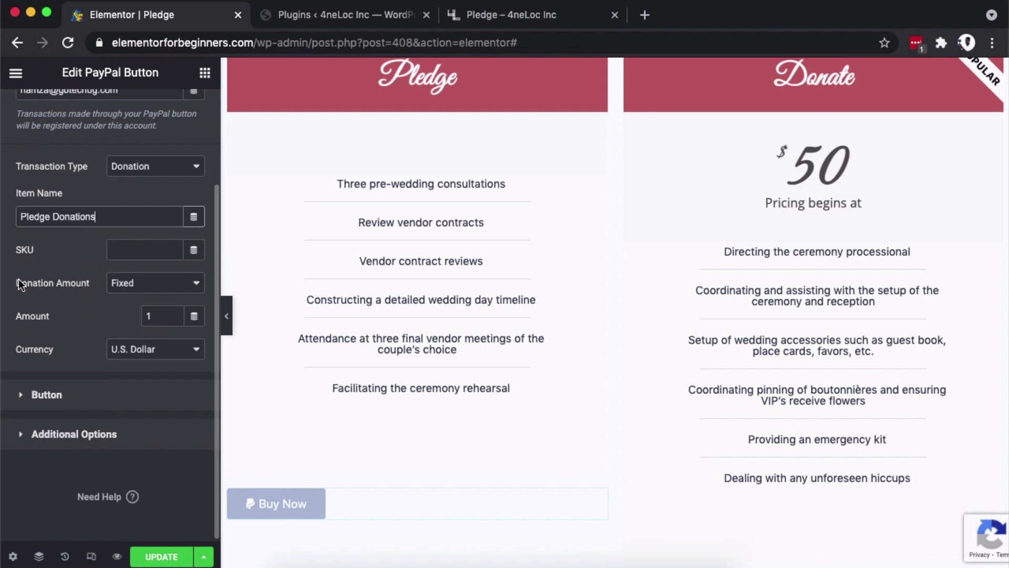
left_click(125, 287)
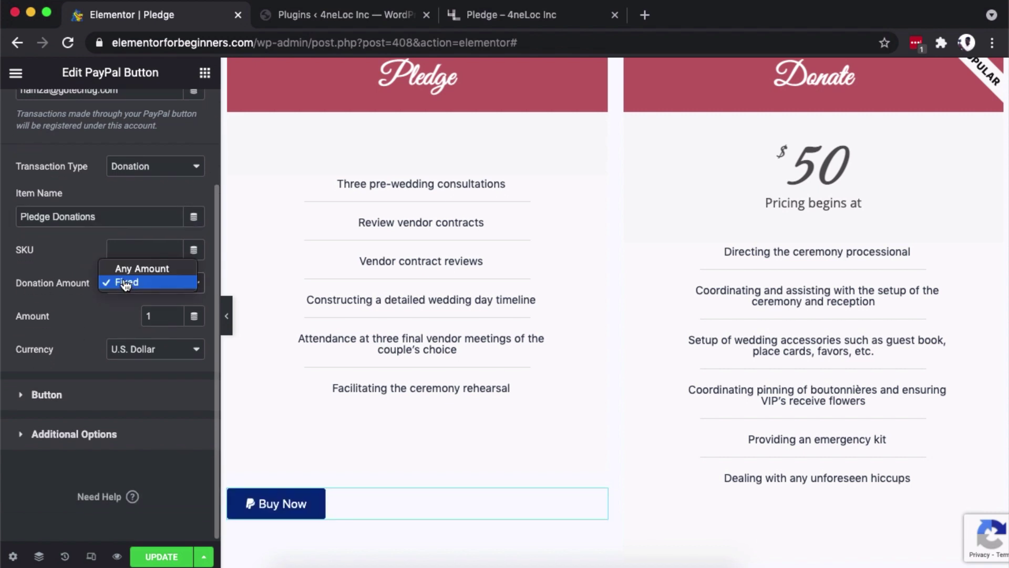
left_click(128, 284)
left_click(129, 318)
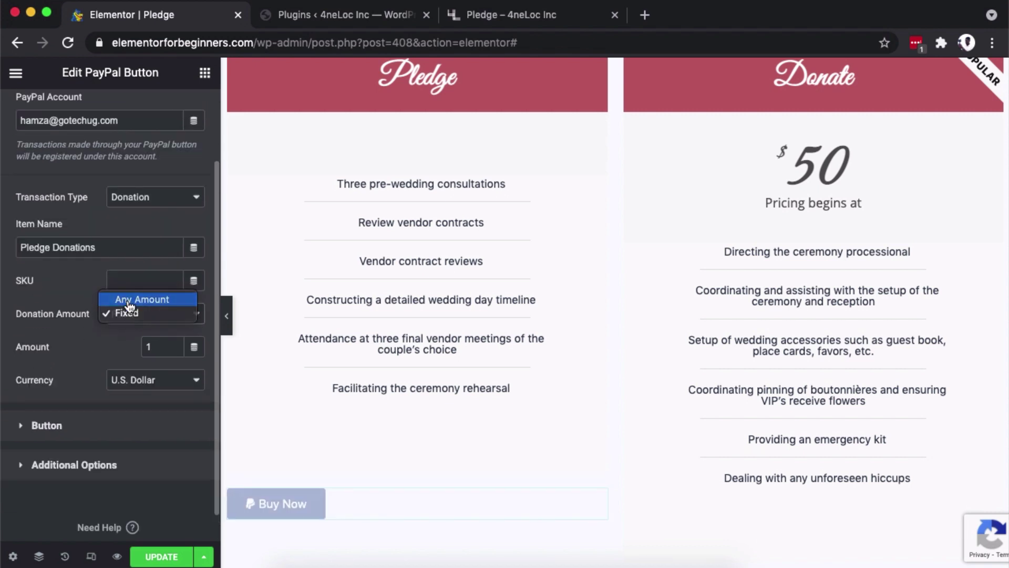
left_click(130, 303)
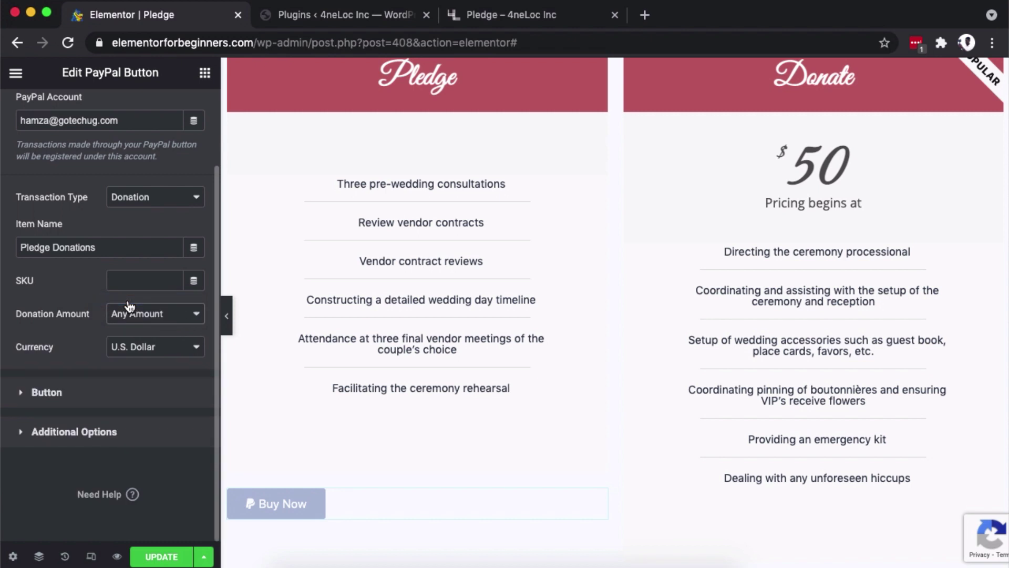
left_click(137, 347)
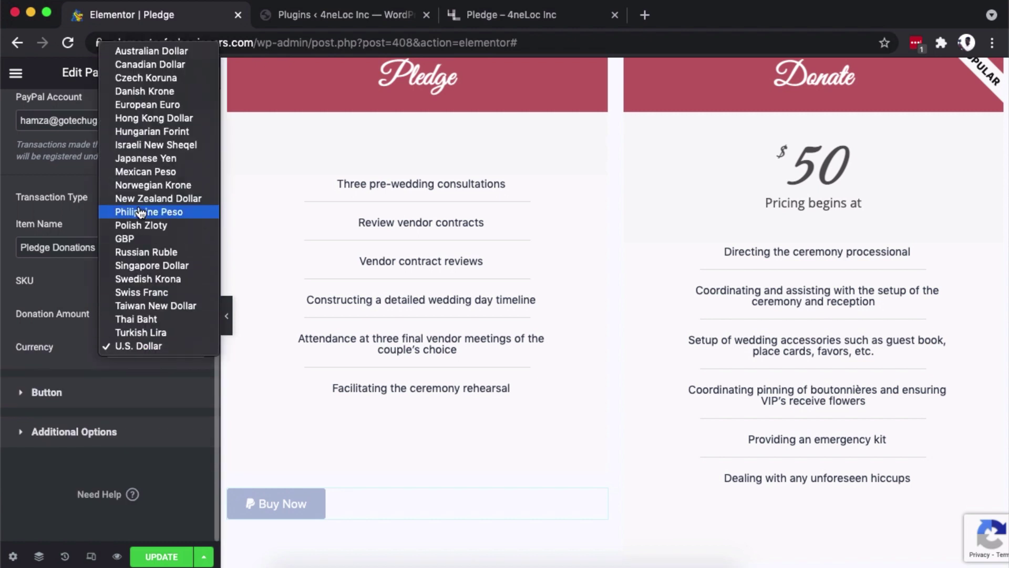
Keep U.S. Dollar currency, relabel the button 'Pledge Any Amount' and centre it.
left_click(49, 347)
left_click(49, 393)
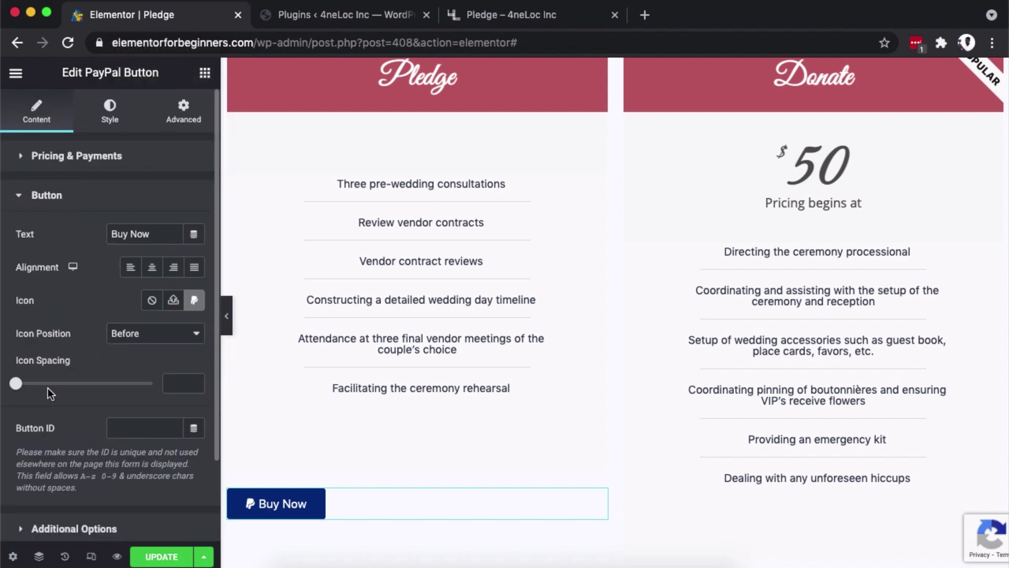
scroll(394, 374, "down", 3)
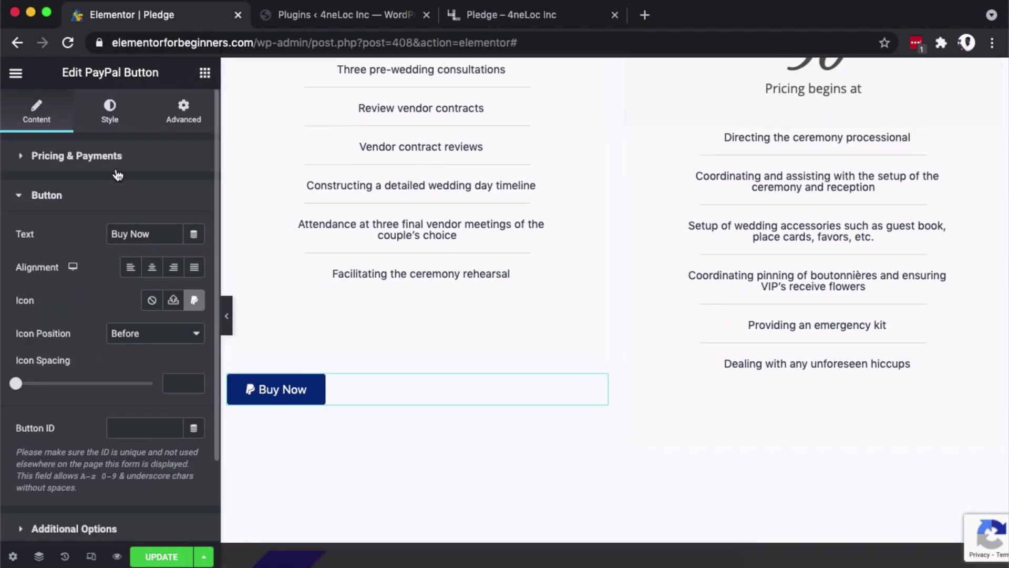
triple_click(142, 233)
type("Pledge Any Amount")
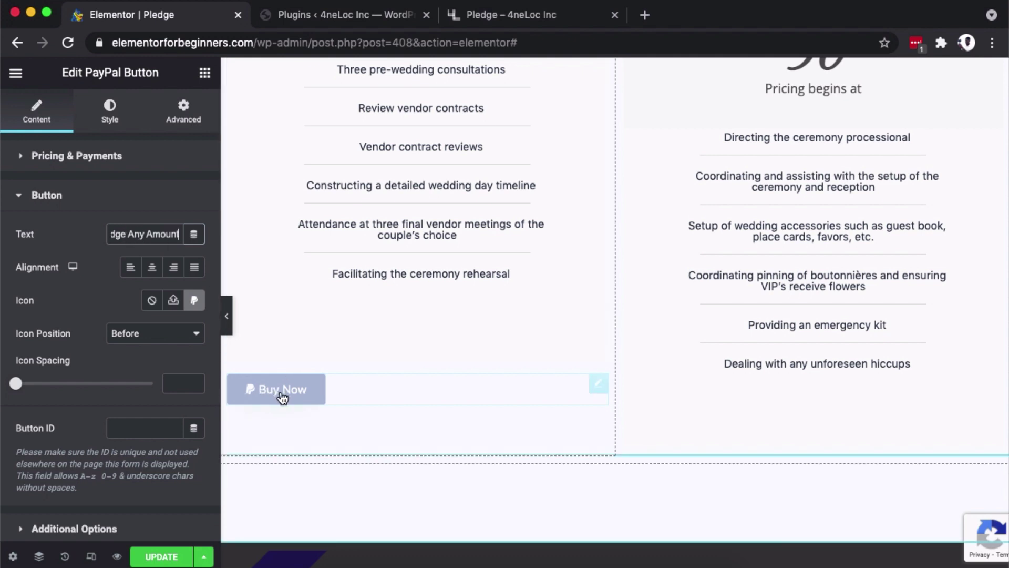
left_click(152, 267)
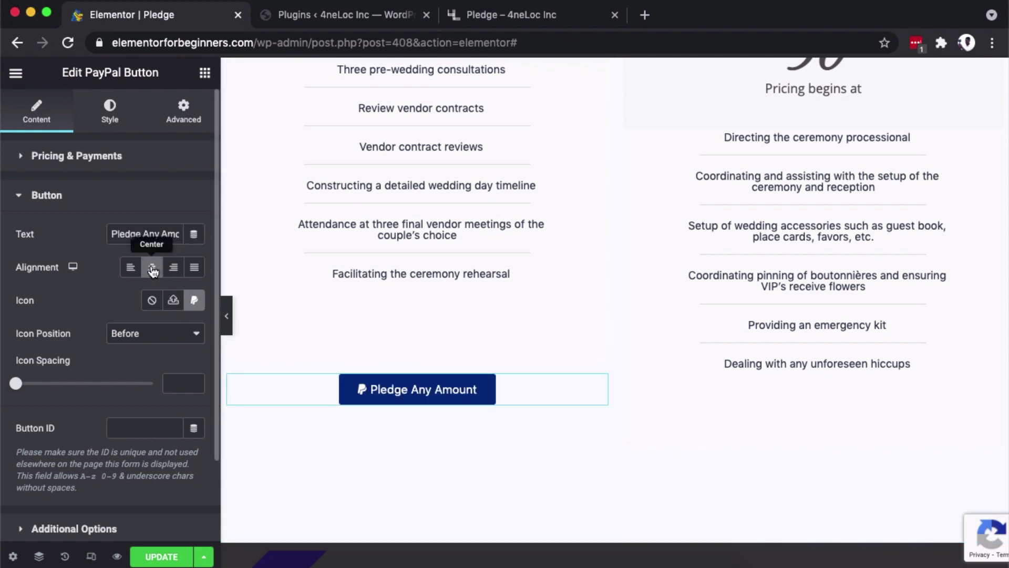
Add the PayPal icon before the button text and widen the icon spacing.
left_click(194, 300)
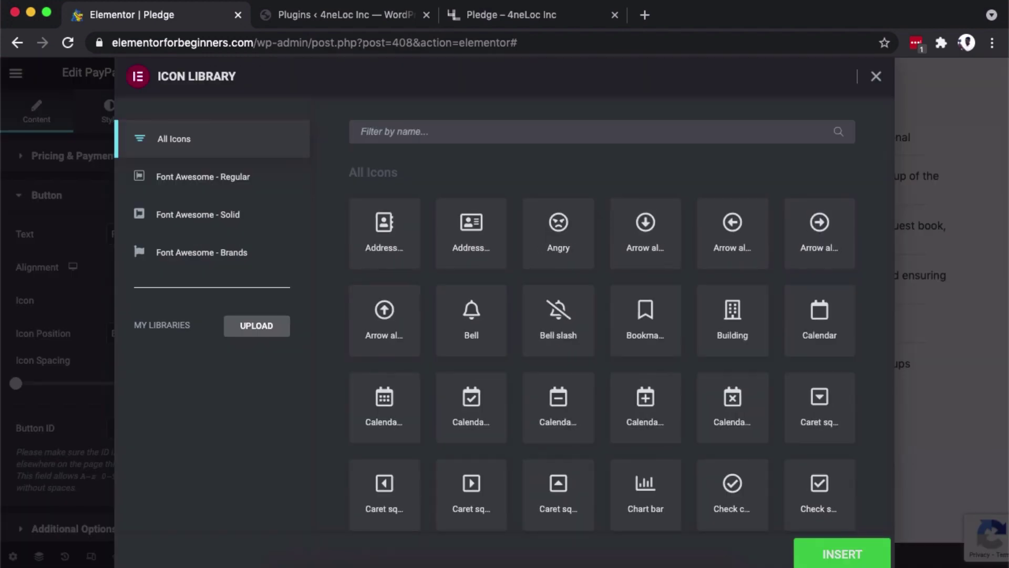
type("paypa")
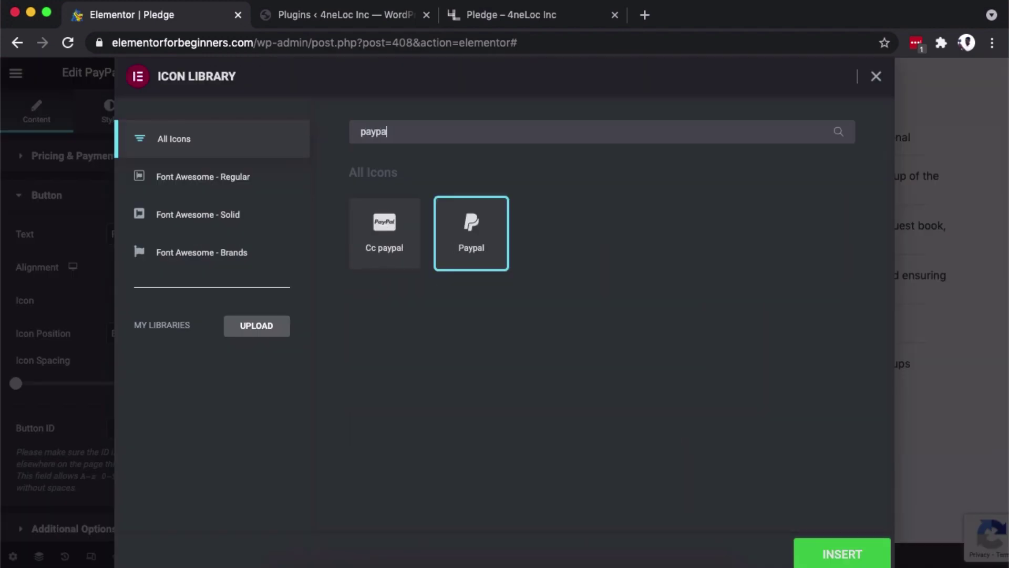
type("l")
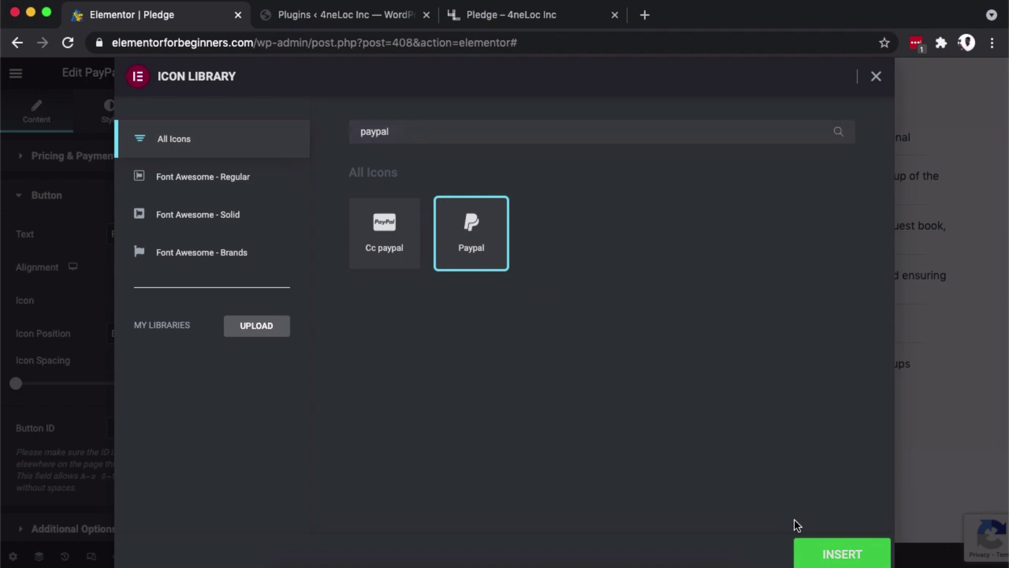
left_click(821, 551)
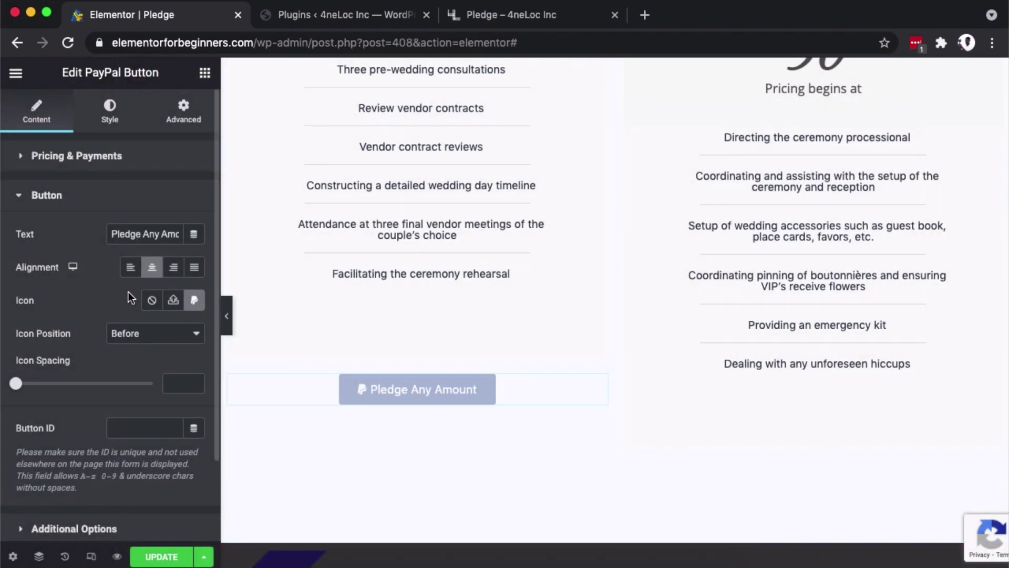
left_click(141, 335)
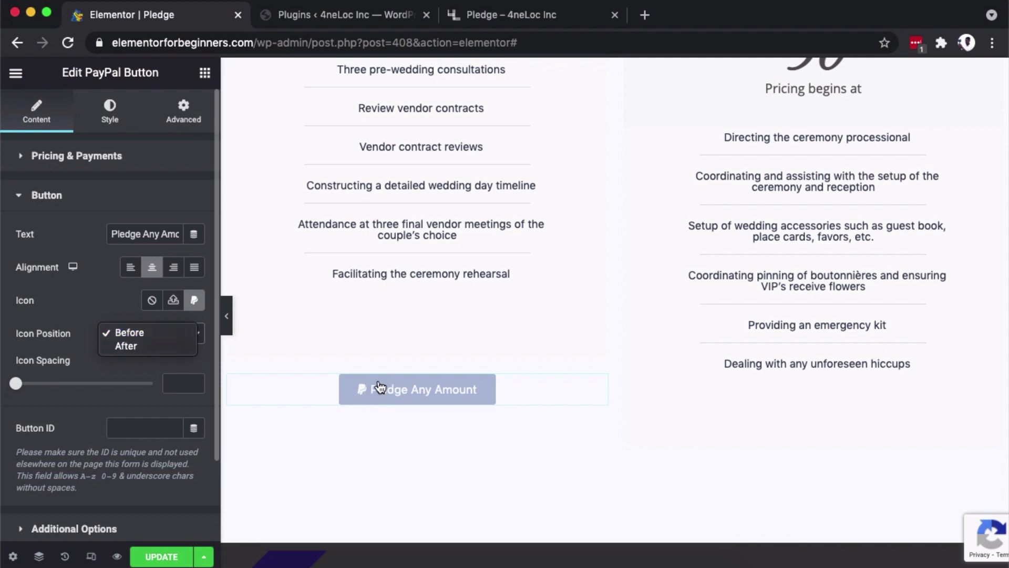
left_click(128, 333)
left_click_drag(16, 383, 47, 381)
left_click(74, 528)
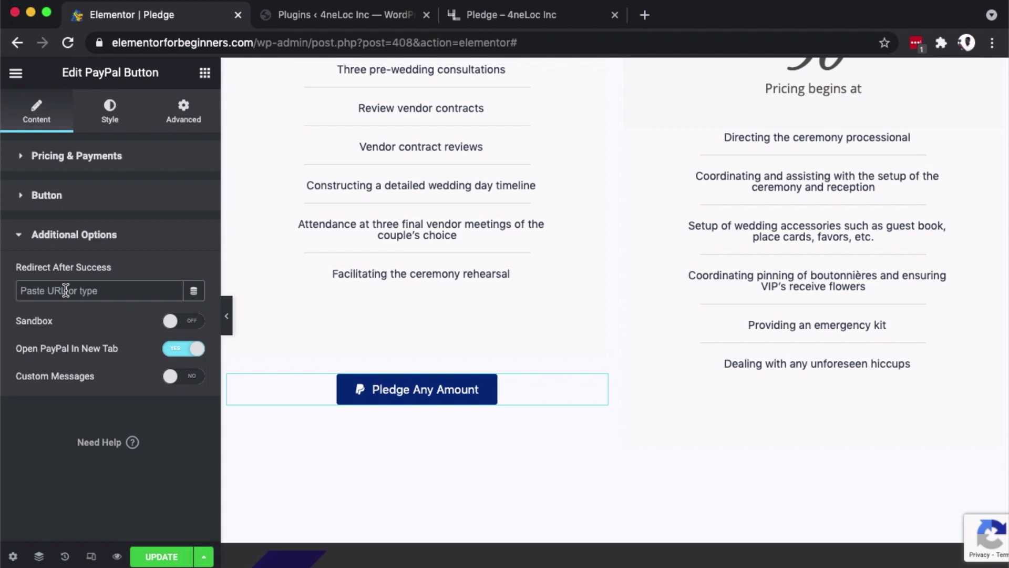
left_click(192, 321)
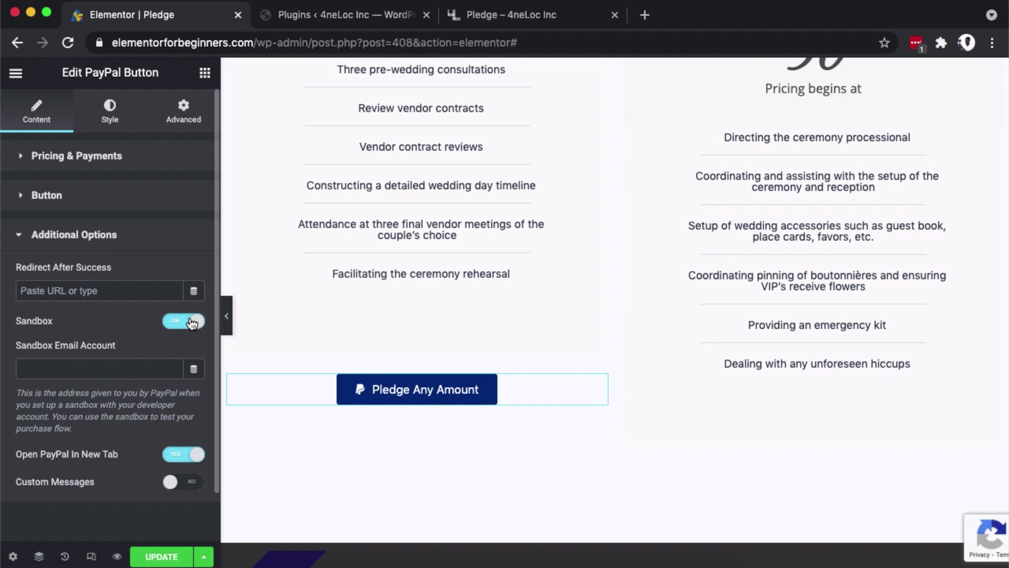
left_click(66, 369)
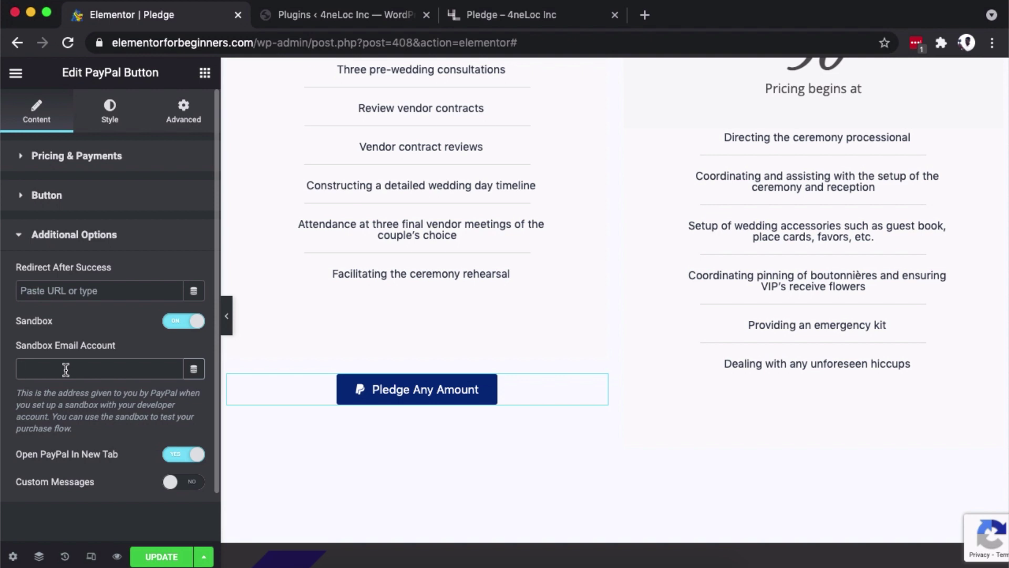
left_click(171, 321)
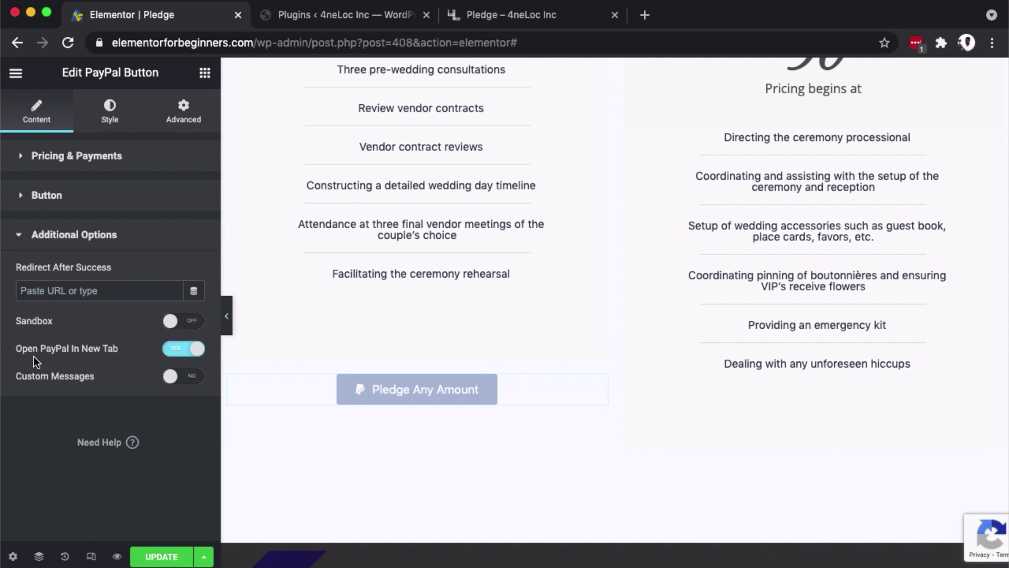
left_click(174, 352)
left_click(190, 351)
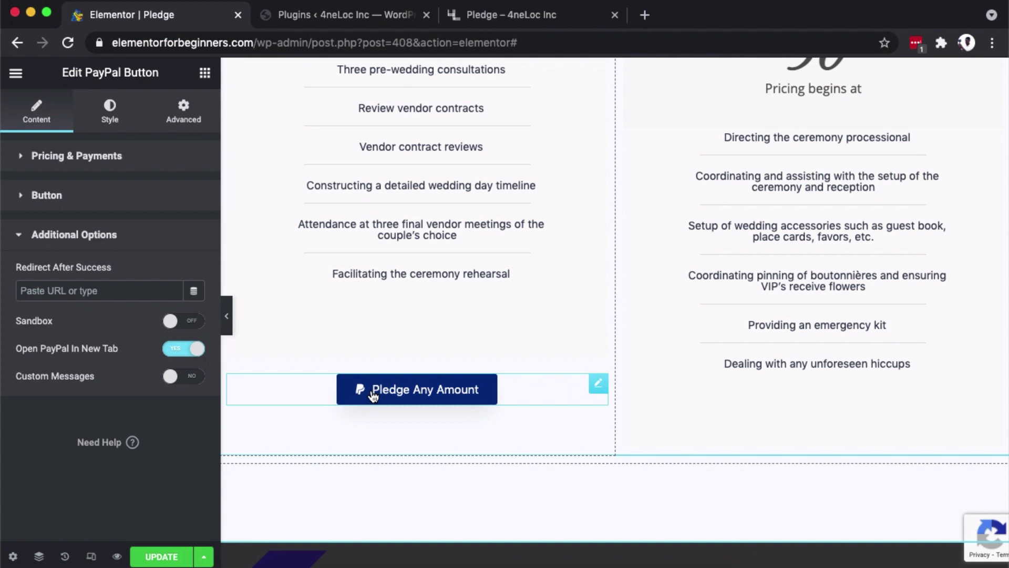
left_click(179, 375)
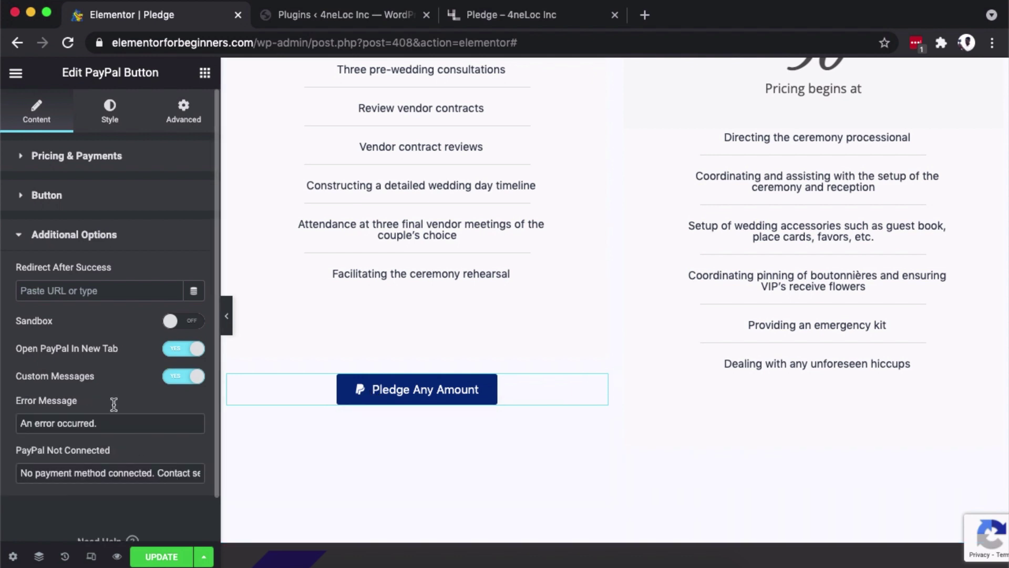
left_click(171, 376)
left_click(171, 379)
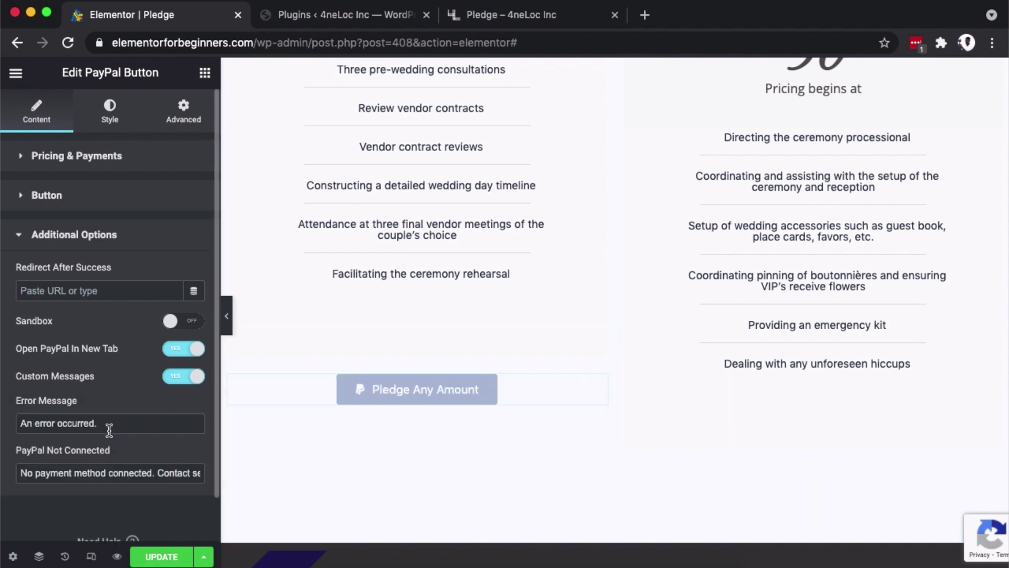
left_click(173, 377)
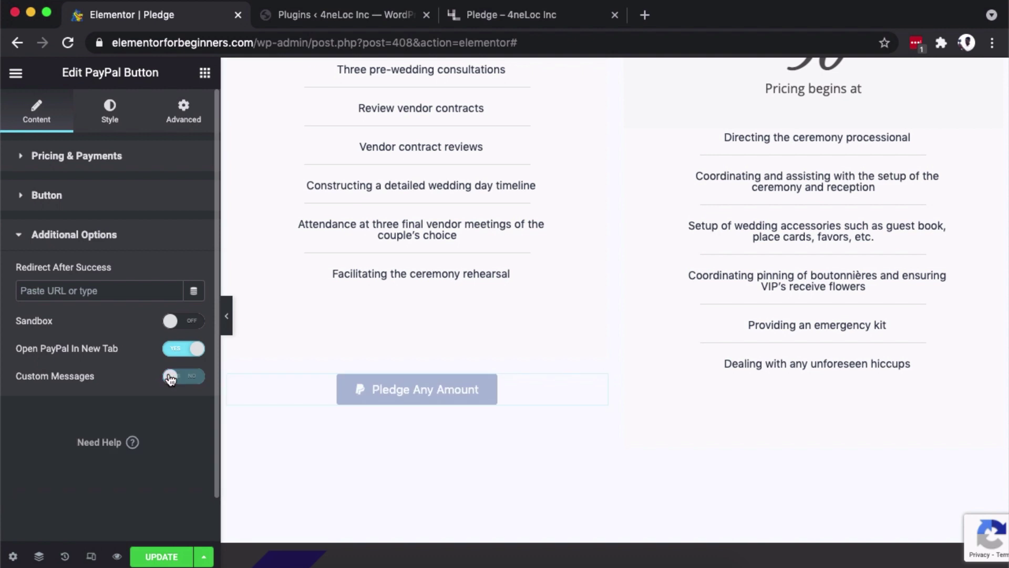
left_click(202, 383)
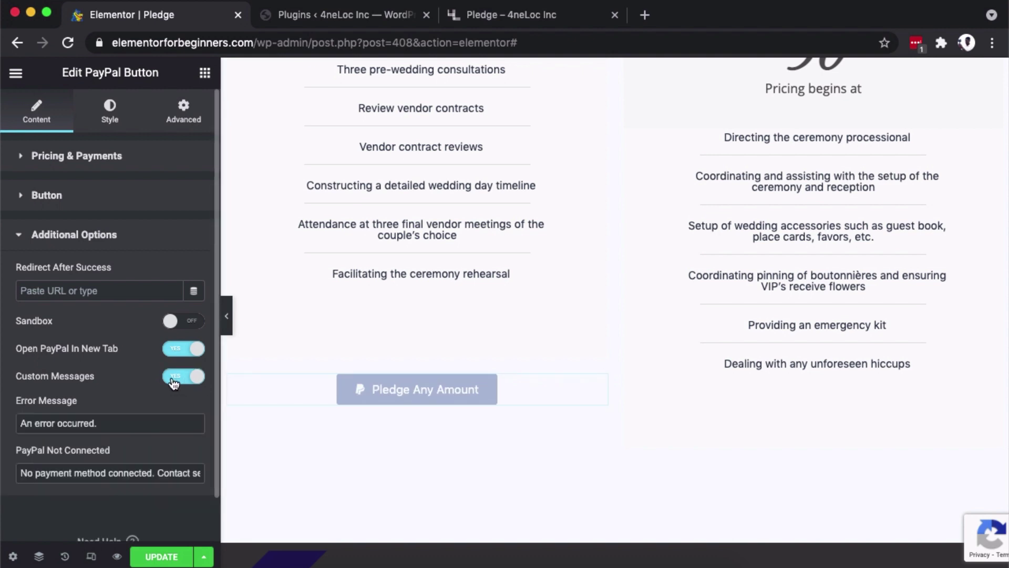
Turn custom messages off and set the button's normal background to Primary navy.
left_click(173, 378)
left_click(111, 107)
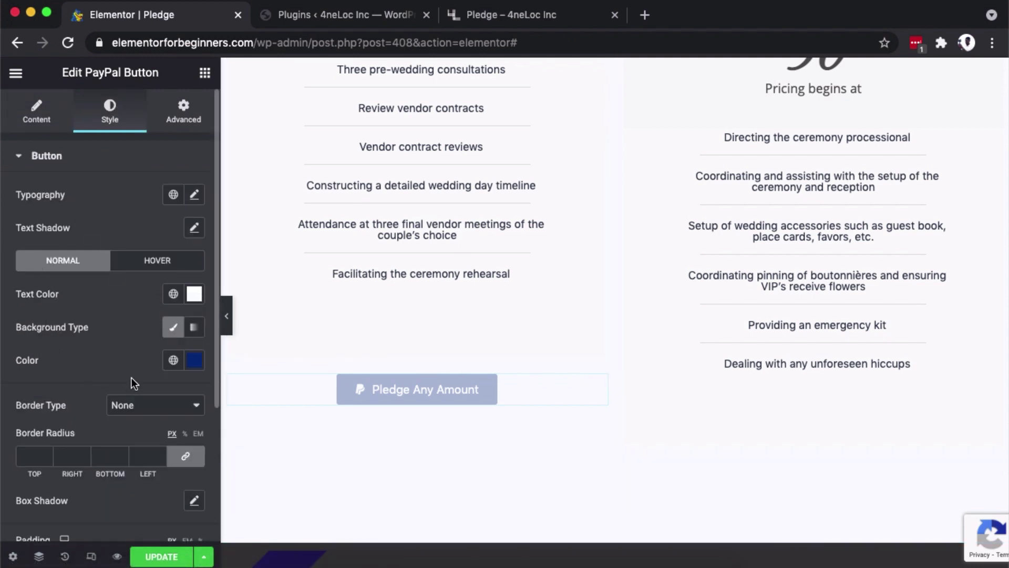
scroll(132, 377, "down", 5)
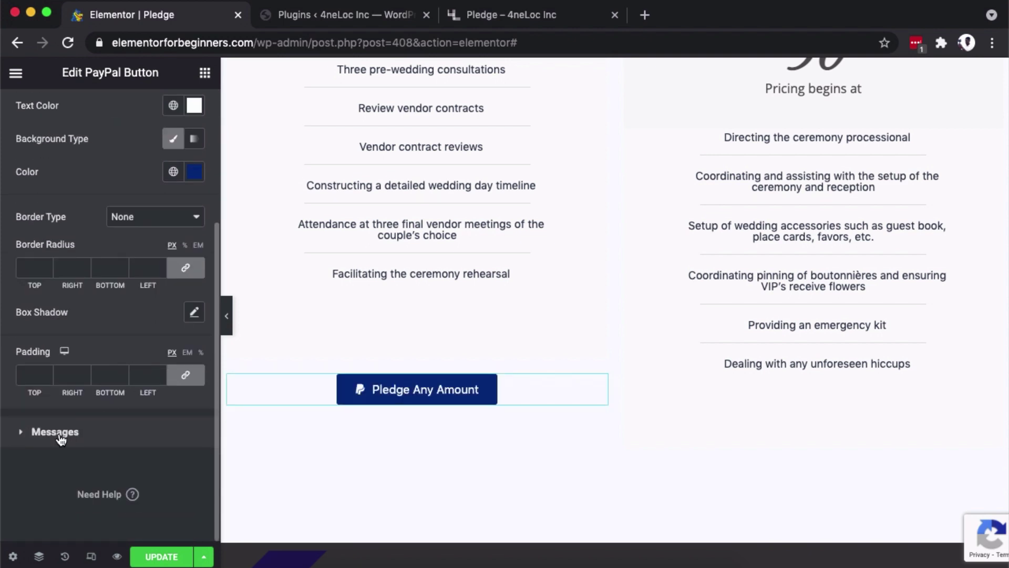
left_click(63, 432)
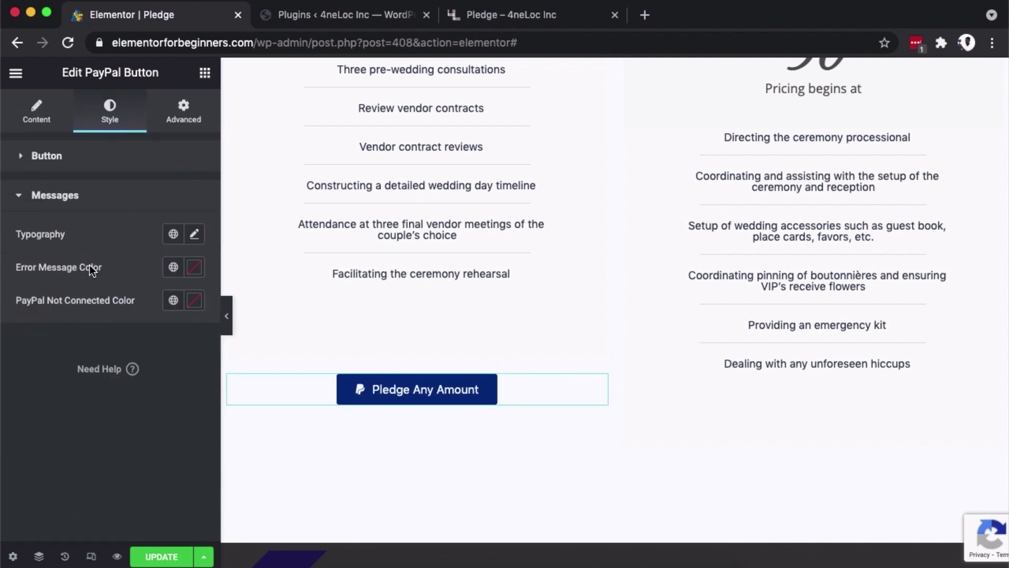
left_click(49, 158)
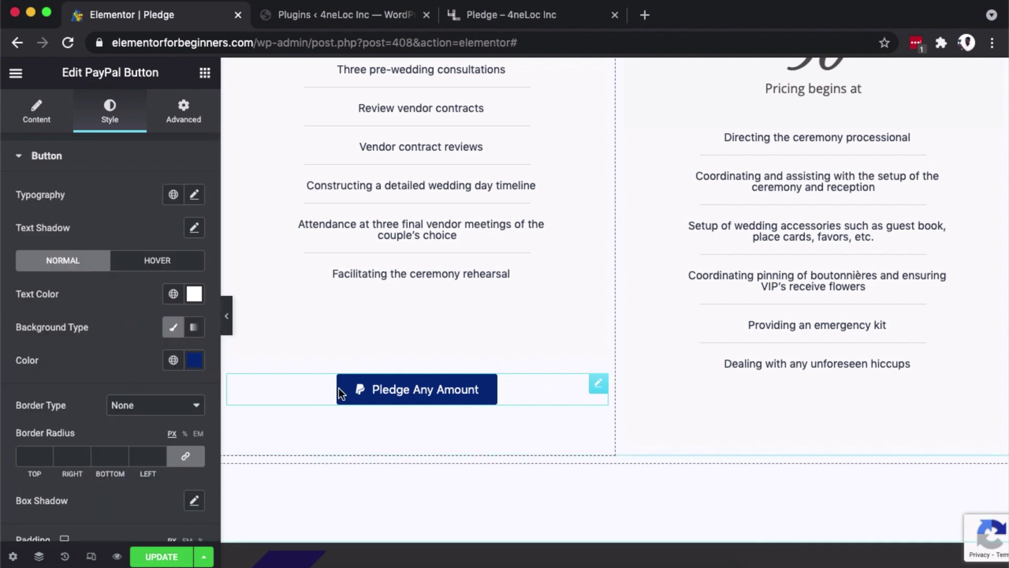
left_click(195, 360)
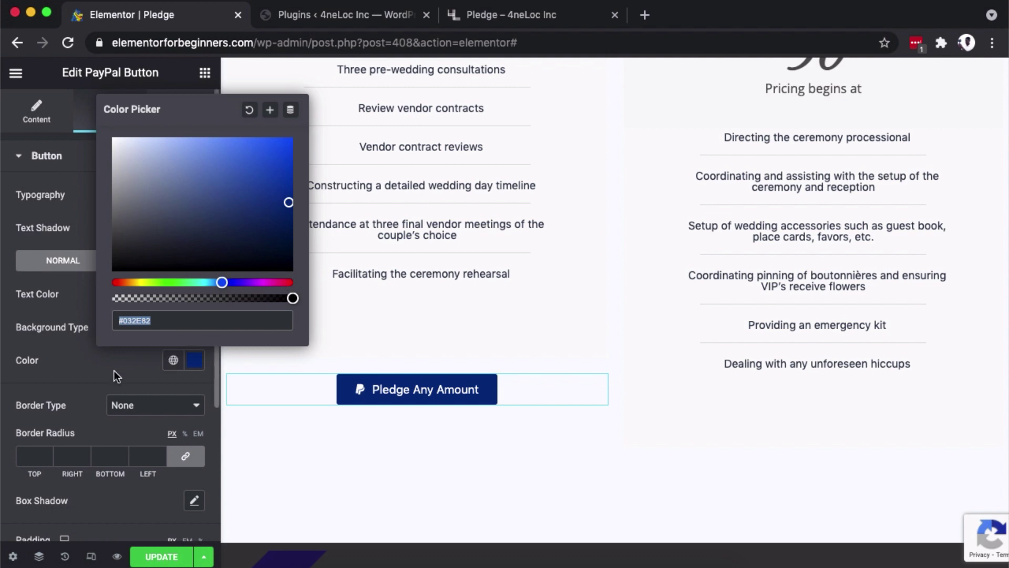
left_click(80, 352)
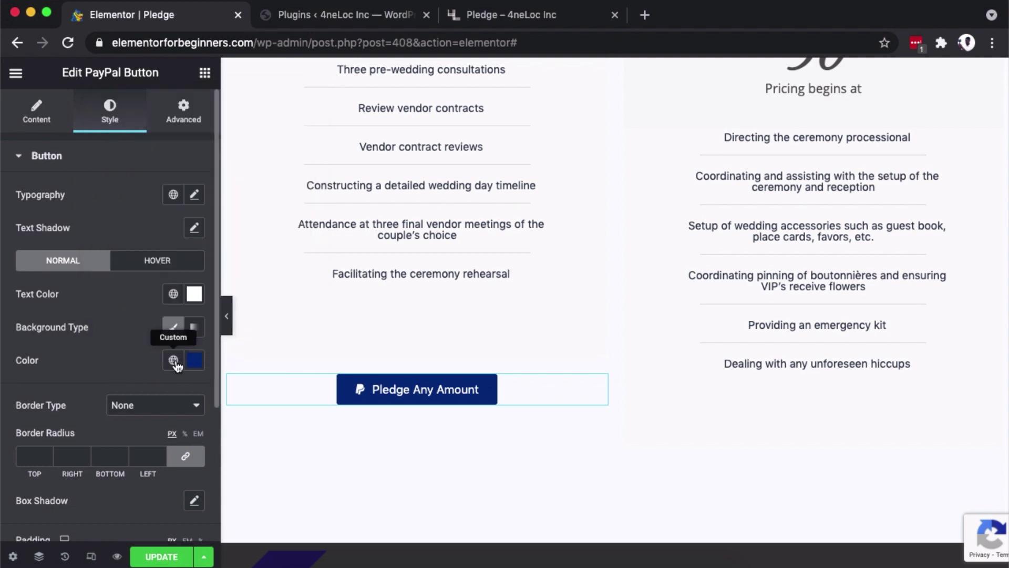
left_click(174, 360)
left_click(86, 178)
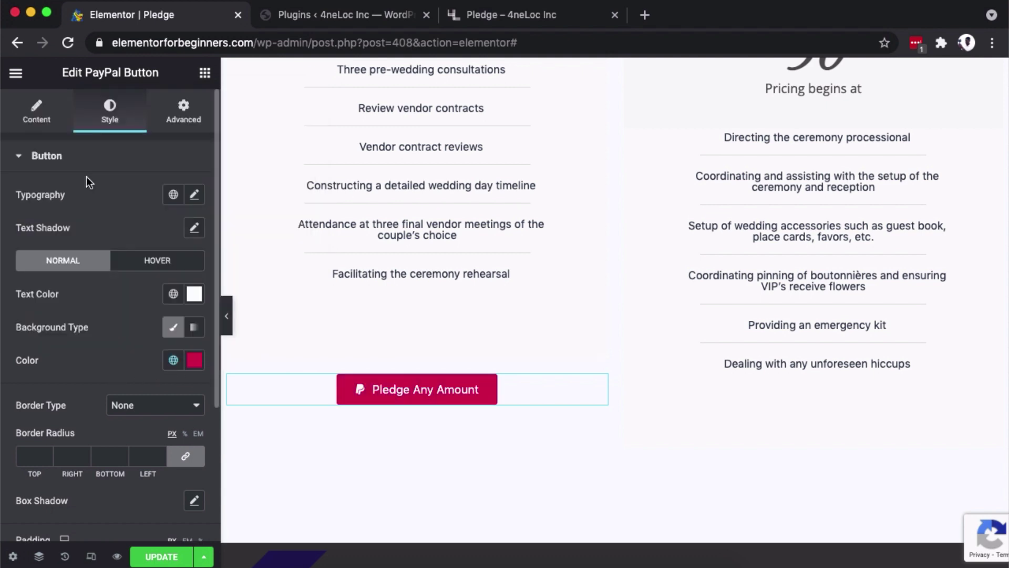
scroll(125, 314, "down", 1)
left_click(173, 298)
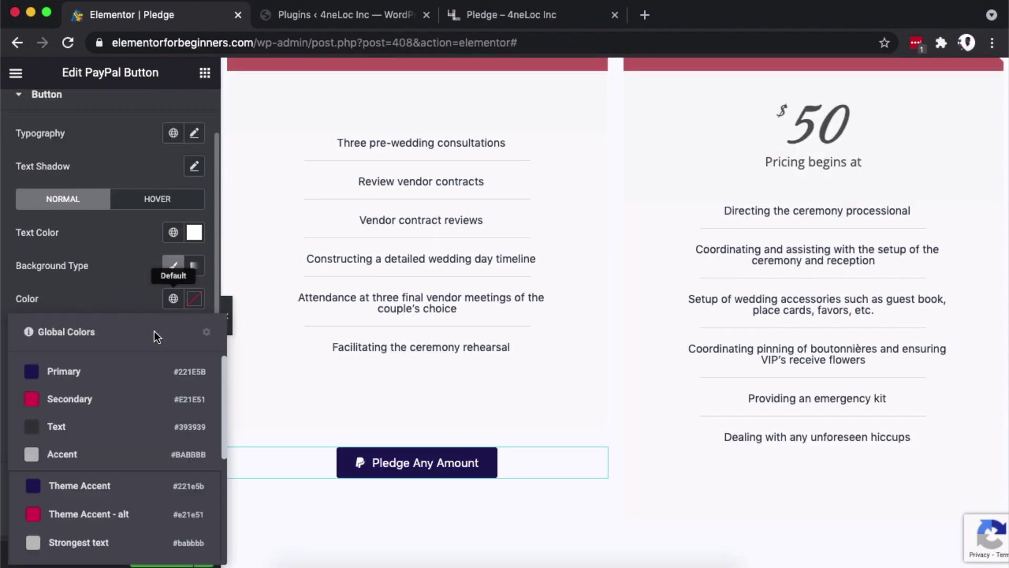
left_click(83, 370)
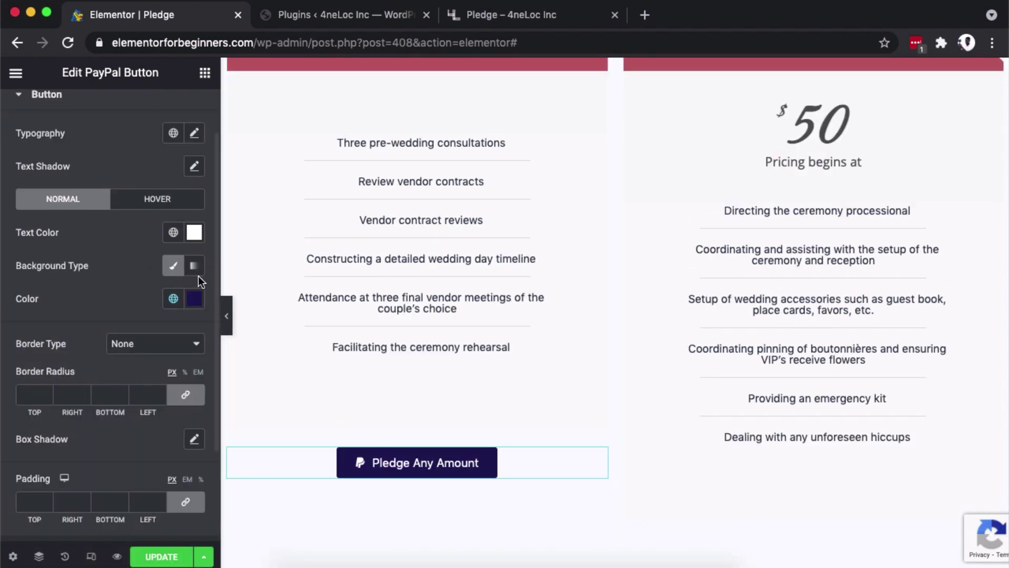
Set the button's hover background colour to Secondary crimson.
left_click(157, 202)
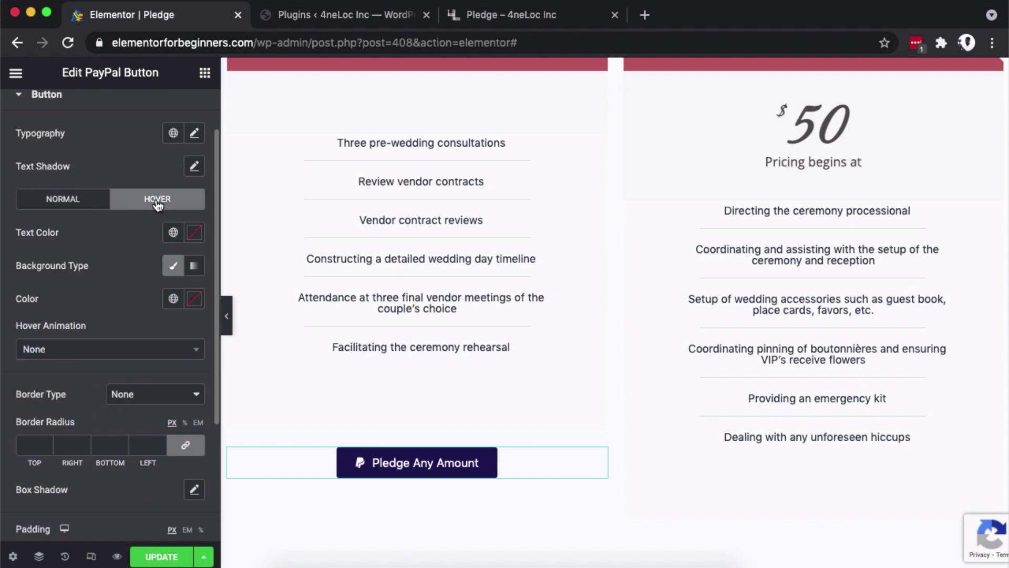
left_click(173, 265)
left_click(173, 266)
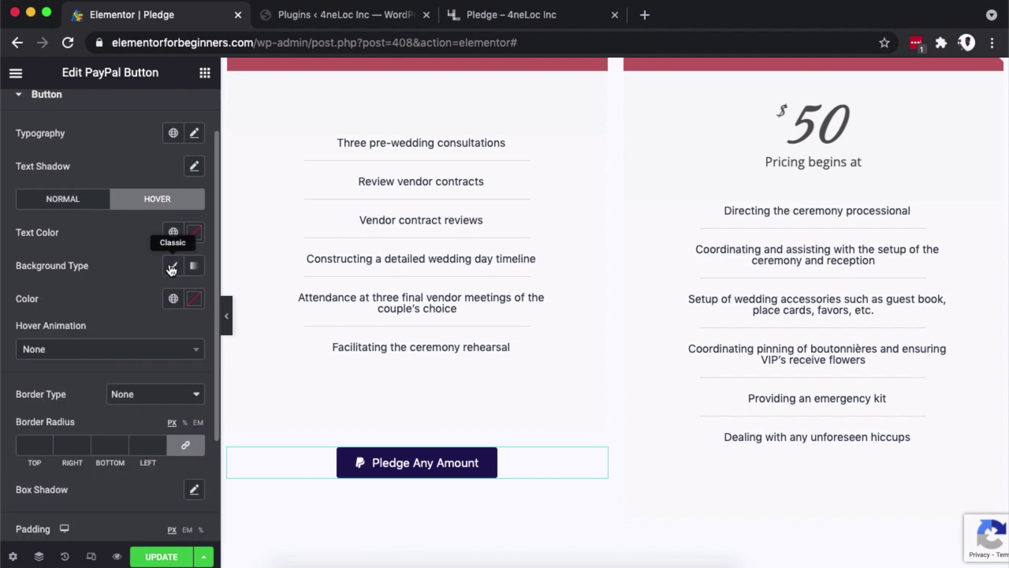
left_click(173, 298)
left_click(88, 401)
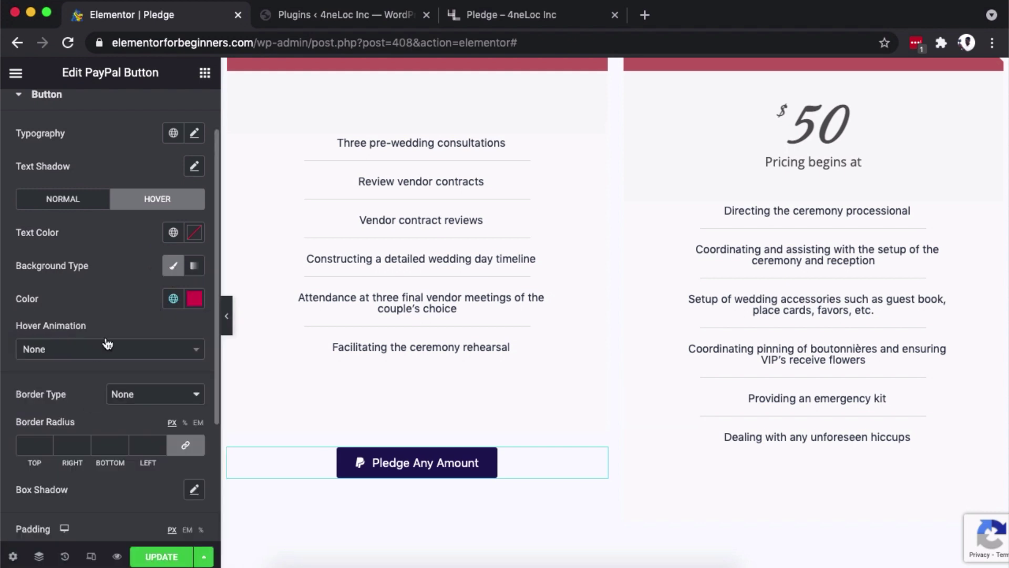
Use Subtle Background as the button text colour for both hover and normal states.
left_click(173, 232)
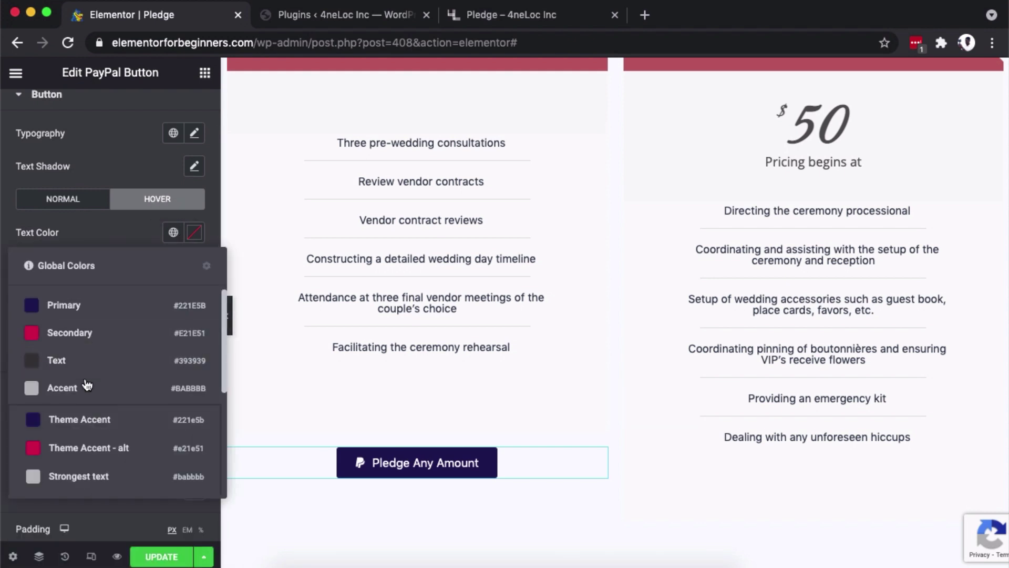
scroll(84, 389, "down", 5)
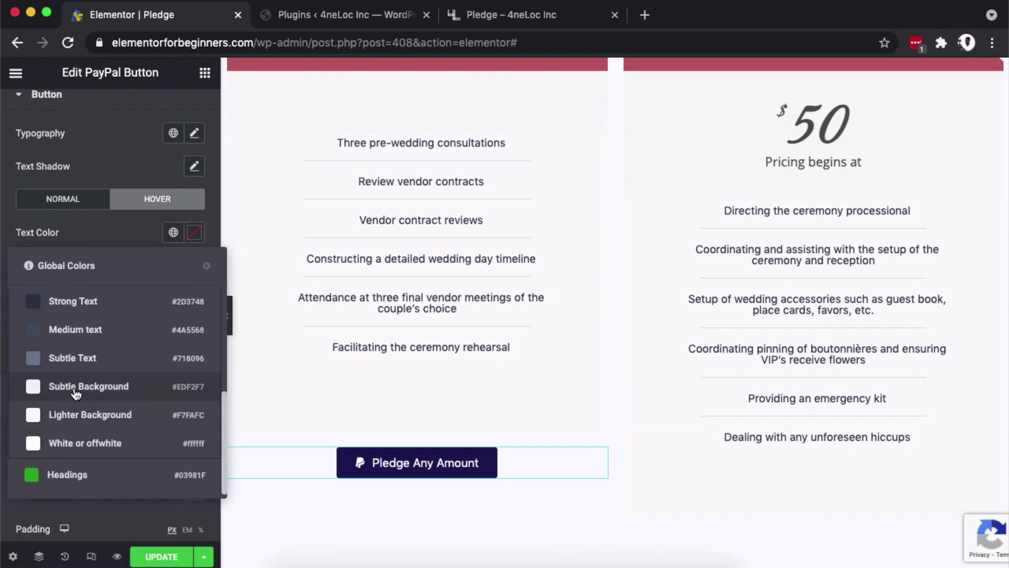
left_click(75, 386)
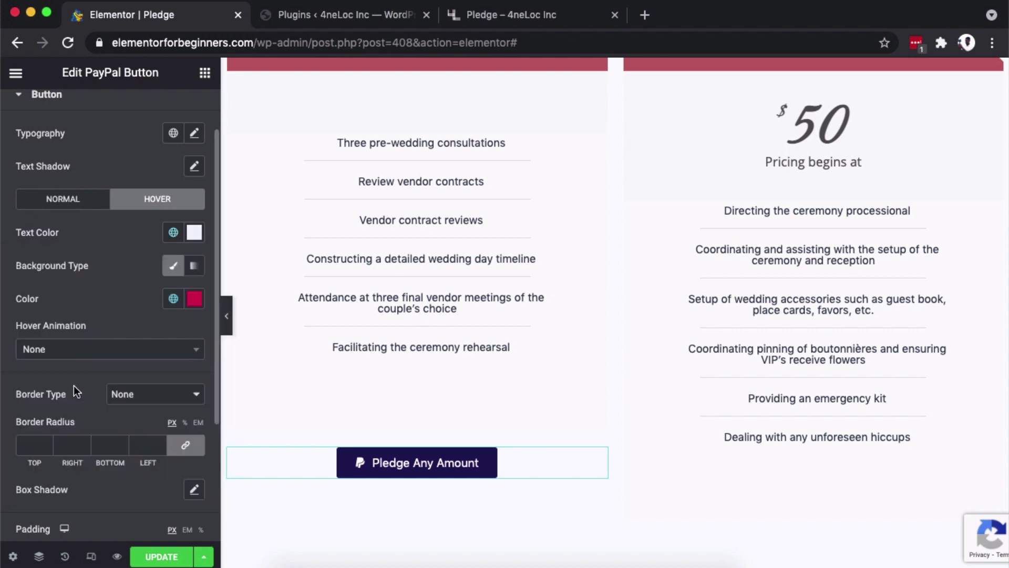
left_click(58, 210)
left_click(173, 232)
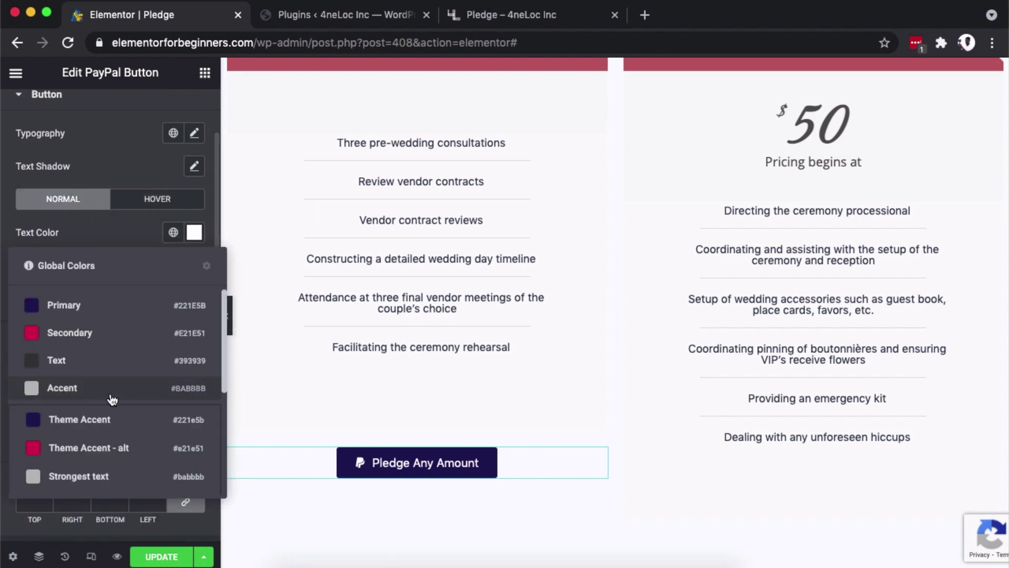
scroll(108, 419, "down", 5)
left_click(88, 387)
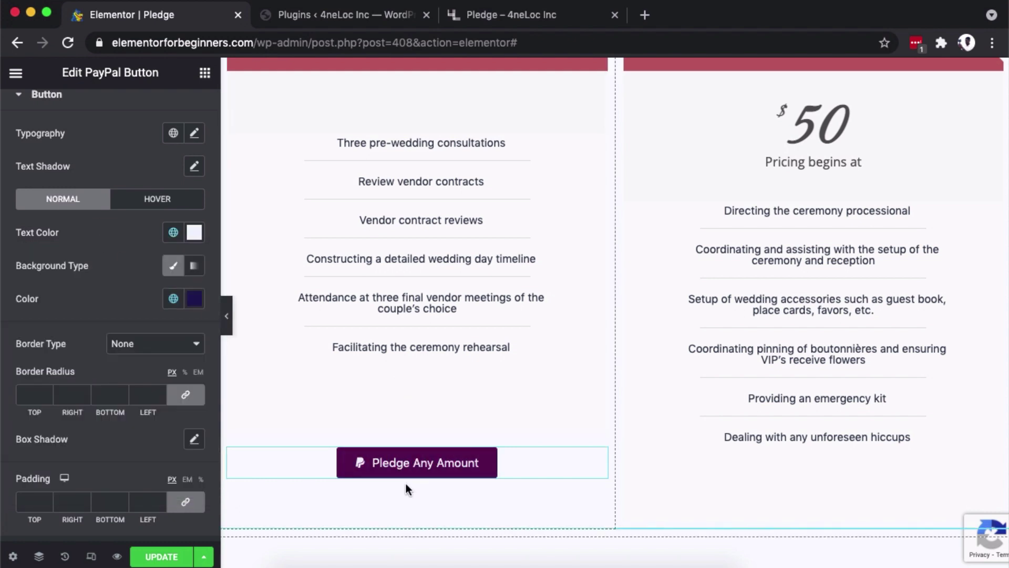
Set the button padding to 20 on all sides and the border radius to 0.
scroll(45, 412, "down", 3)
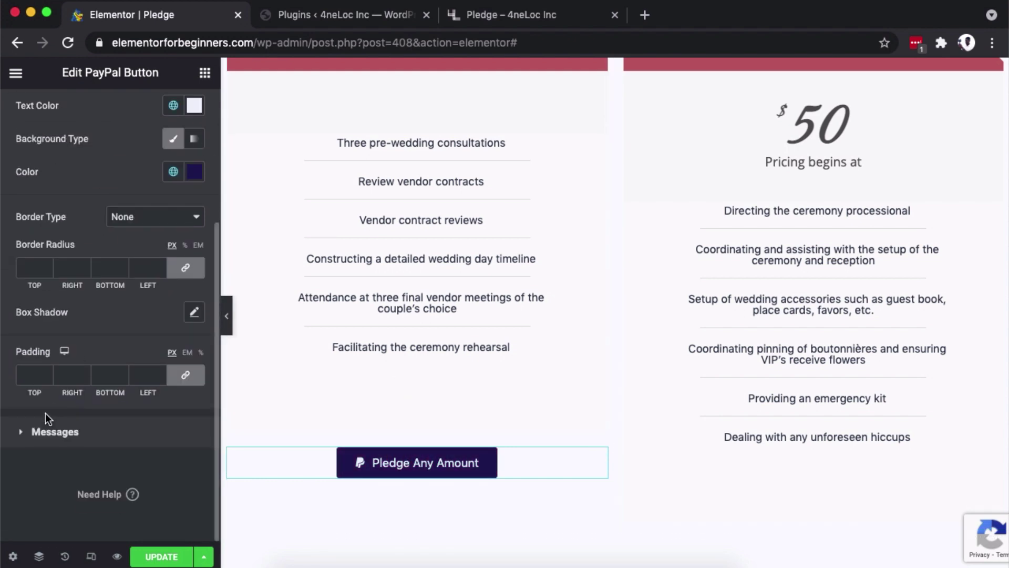
left_click(40, 376)
type("20")
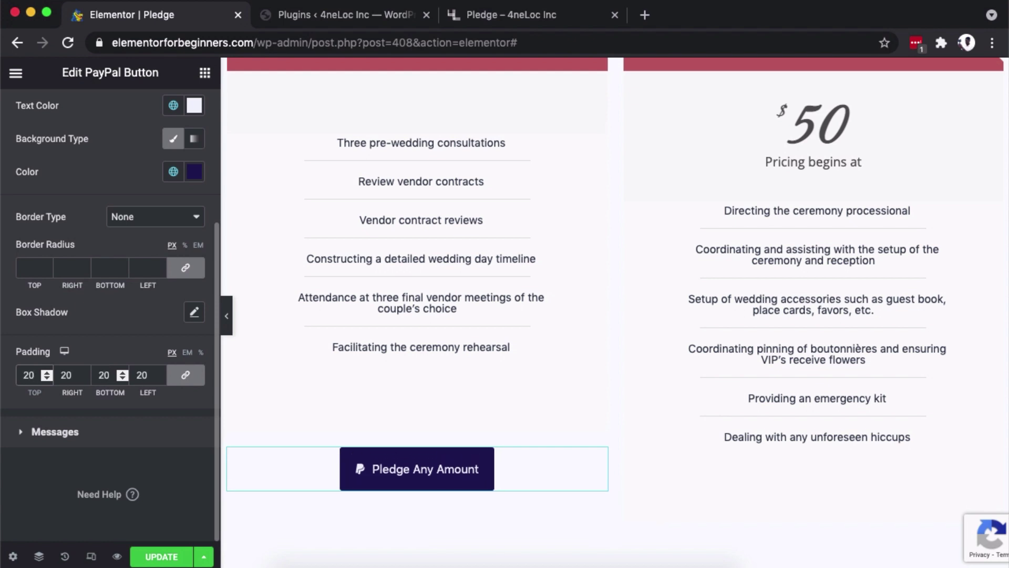
left_click(186, 267)
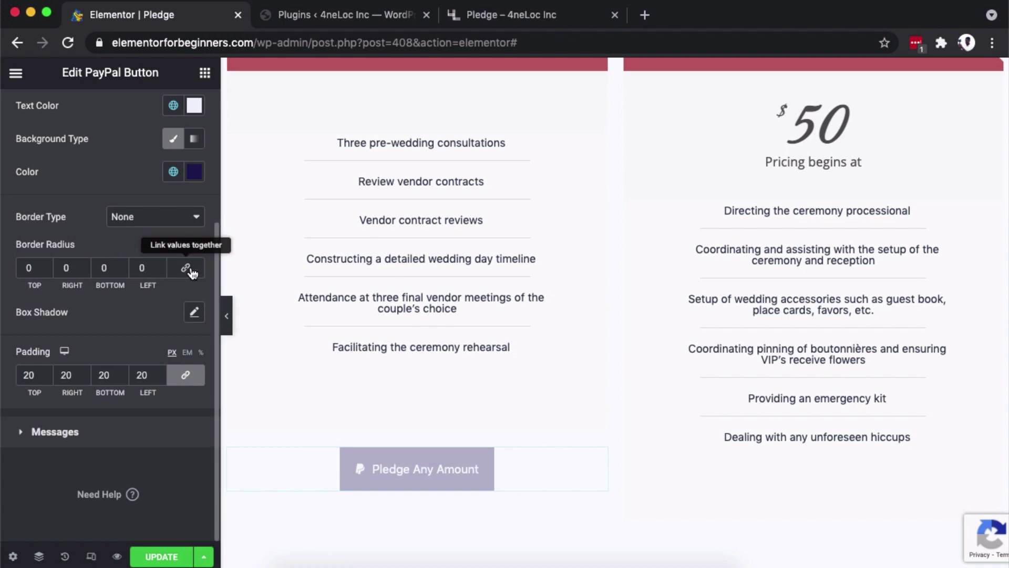
left_click(475, 463)
scroll(374, 386, "down", 2)
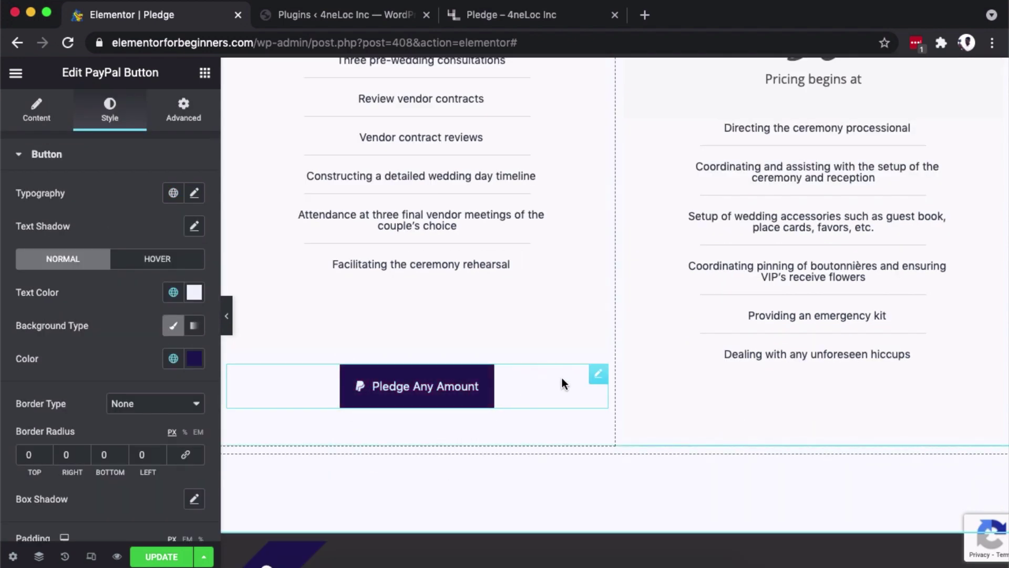
In Advanced, unlink the margins and give the button a -80 top margin.
left_click(597, 375)
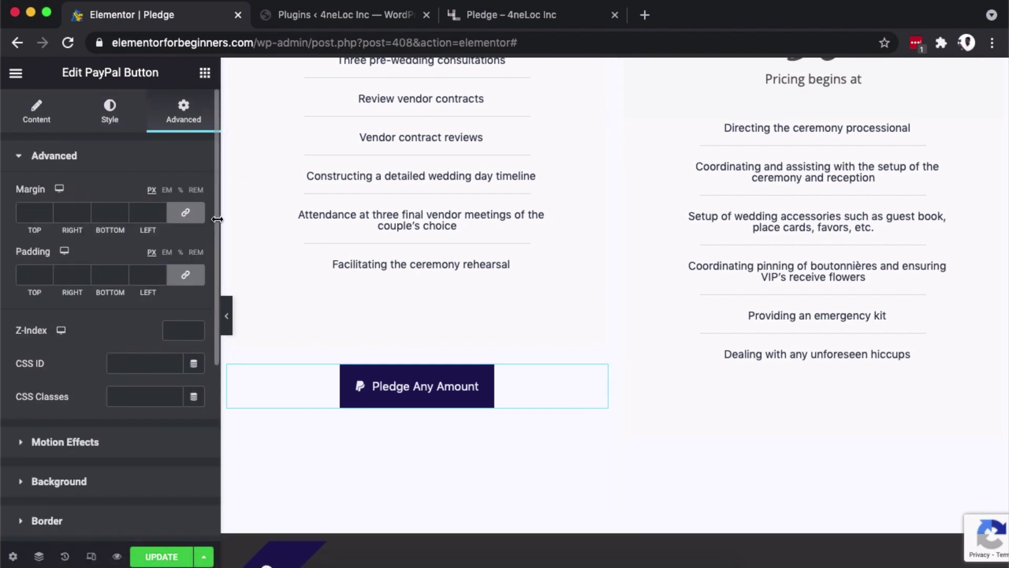
left_click(185, 213)
left_click(23, 213)
type("80")
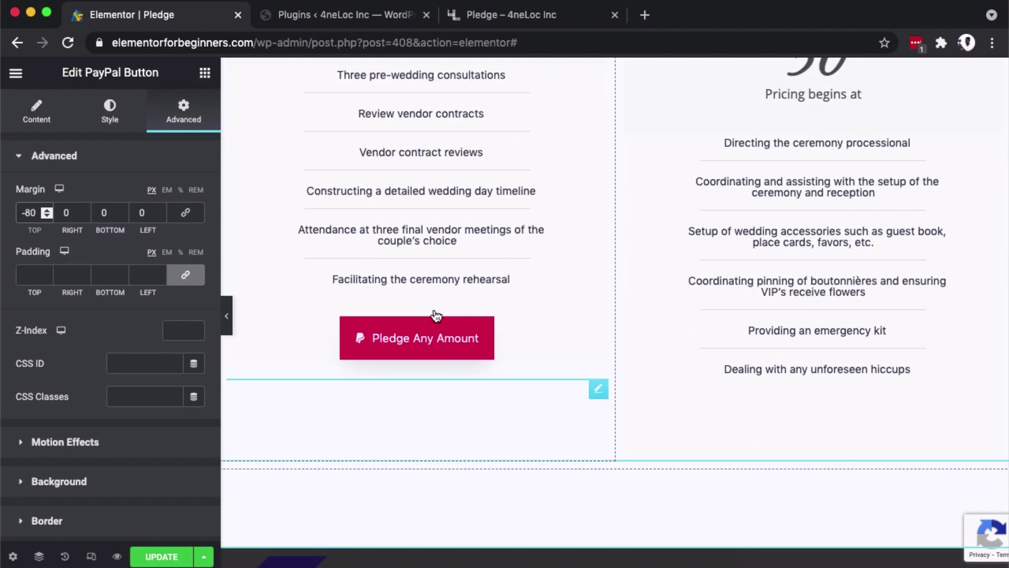
Copy the Pledge Any Amount PayPal button and paste it into the Donate price table.
right_click(494, 332)
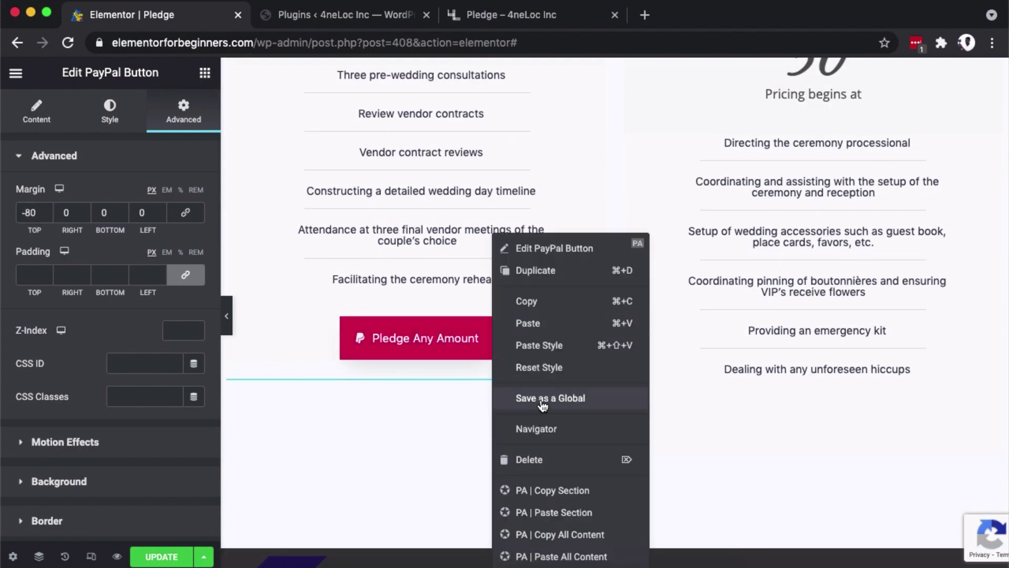
left_click(528, 302)
left_click(847, 396)
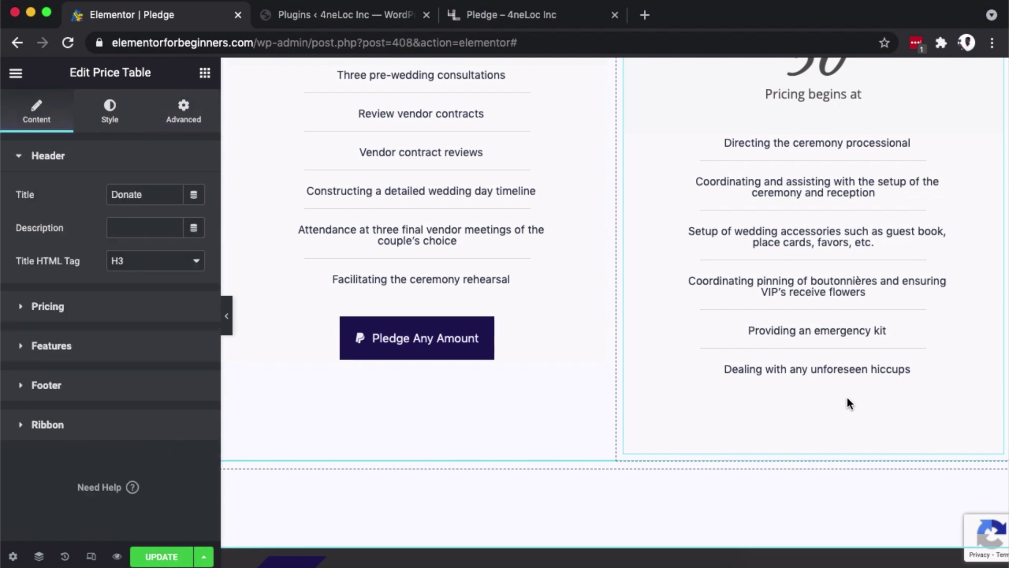
scroll(847, 397, "up", 4)
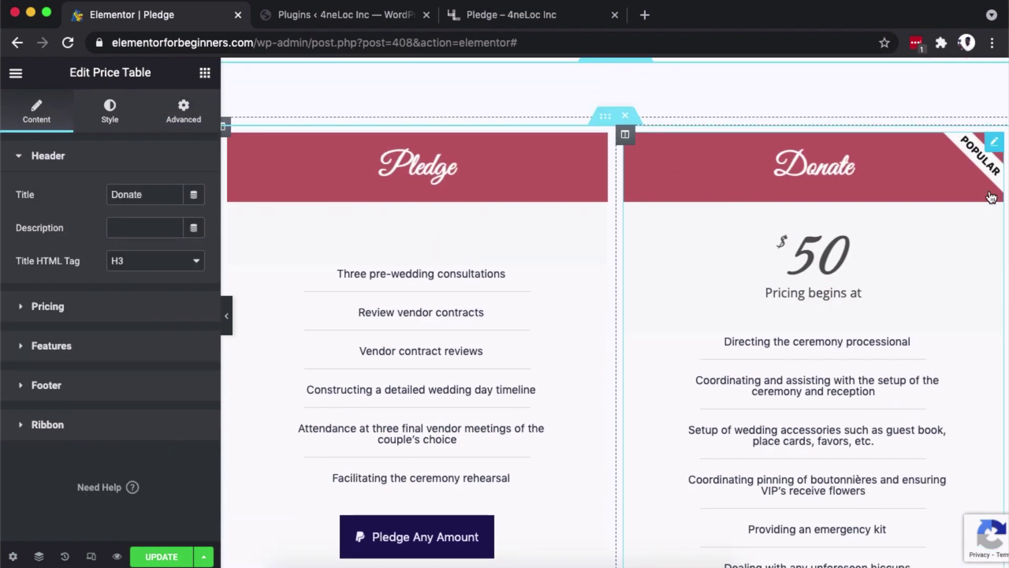
right_click(980, 208)
left_click(933, 230)
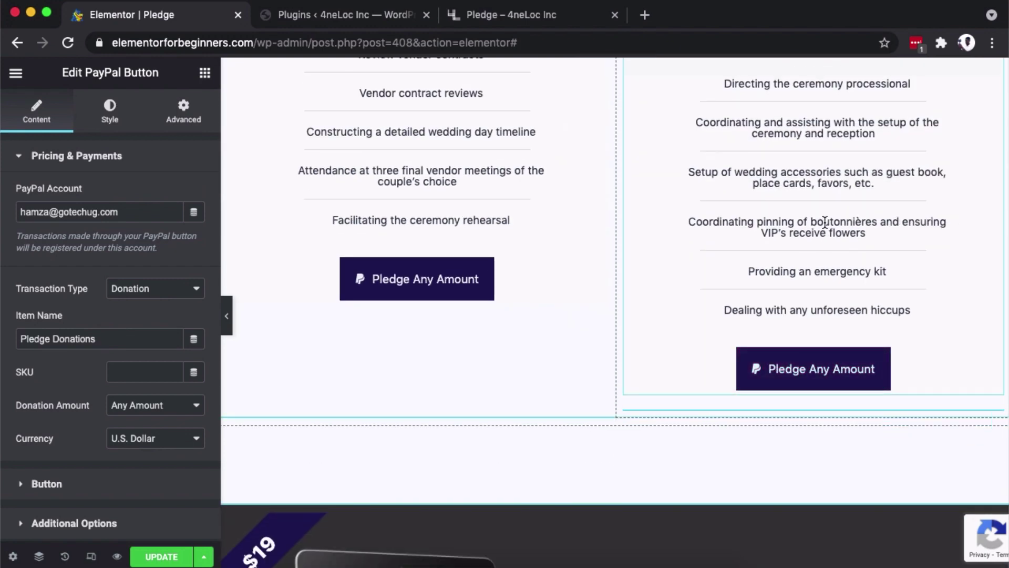
scroll(825, 221, "up", 4)
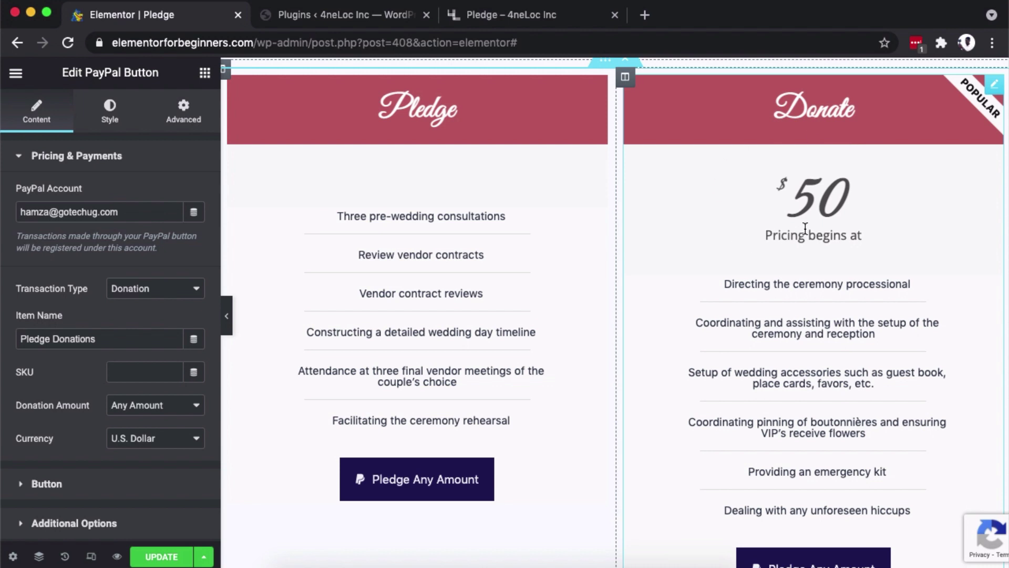
scroll(806, 229, "down", 2)
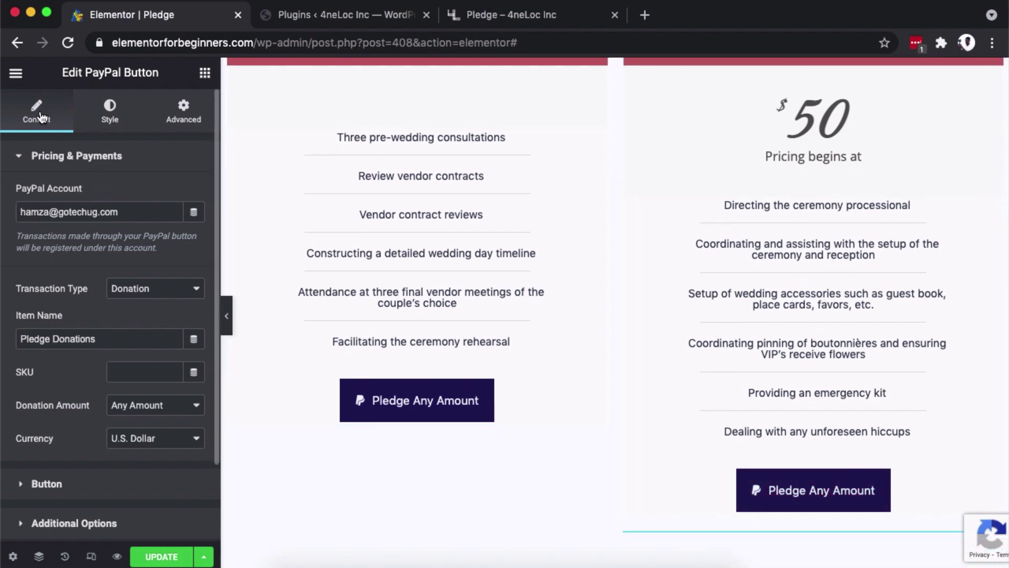
Change the transaction type to Subscription and rename the item 'Family Donations'.
scroll(57, 242, "down", 2)
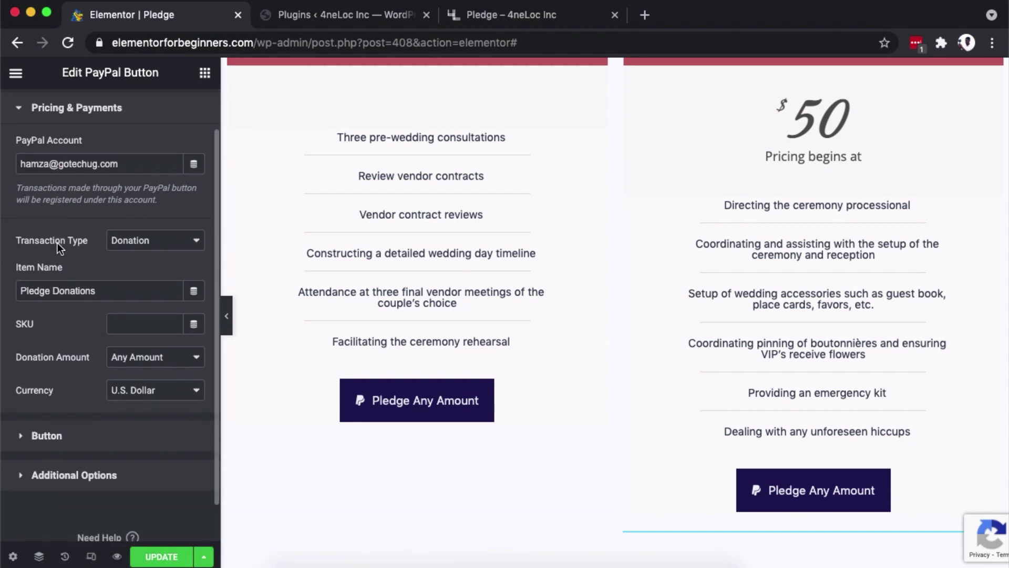
left_click(140, 223)
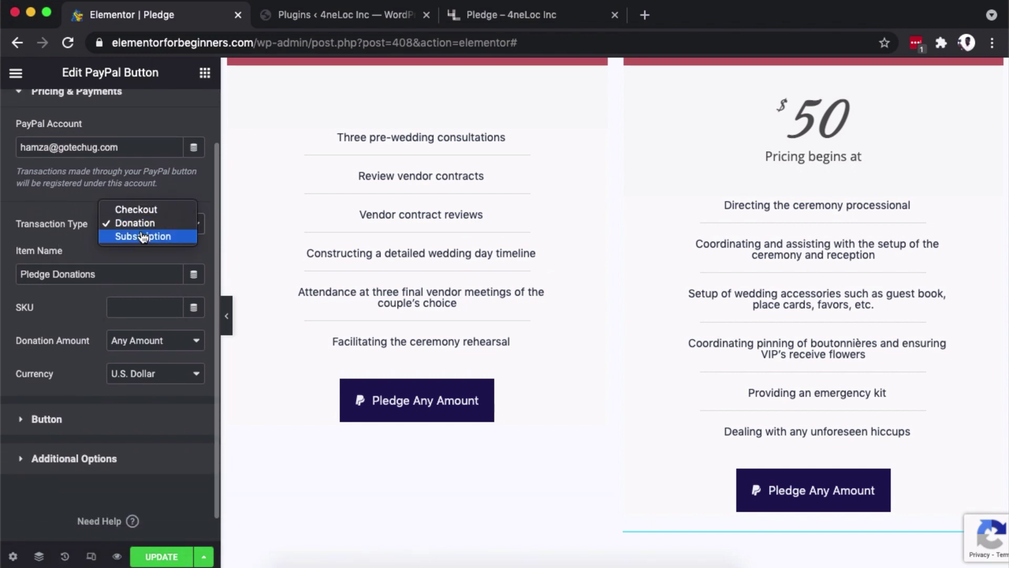
left_click(143, 236)
scroll(831, 94, "up", 2)
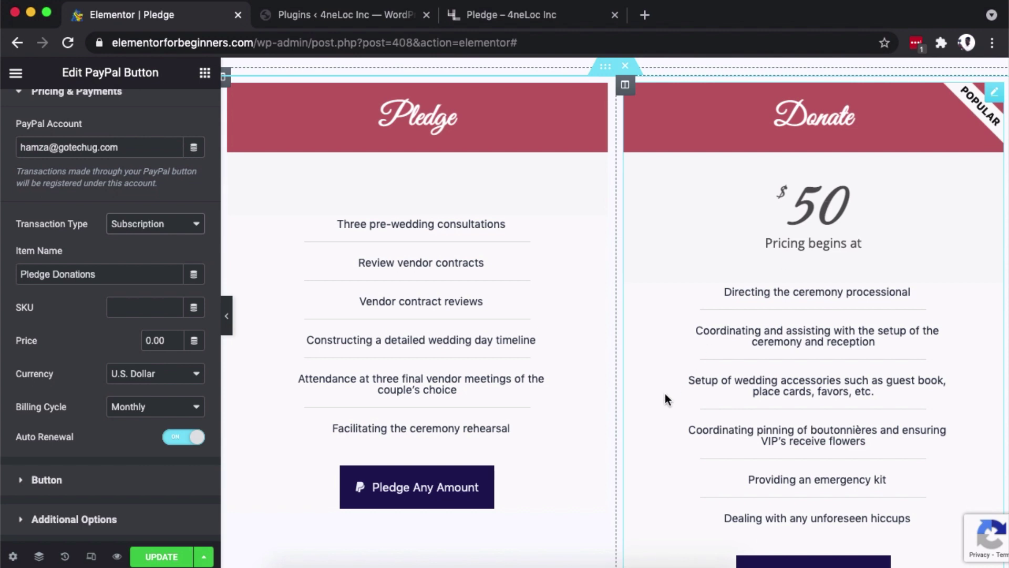
double_click(36, 274)
type("Family")
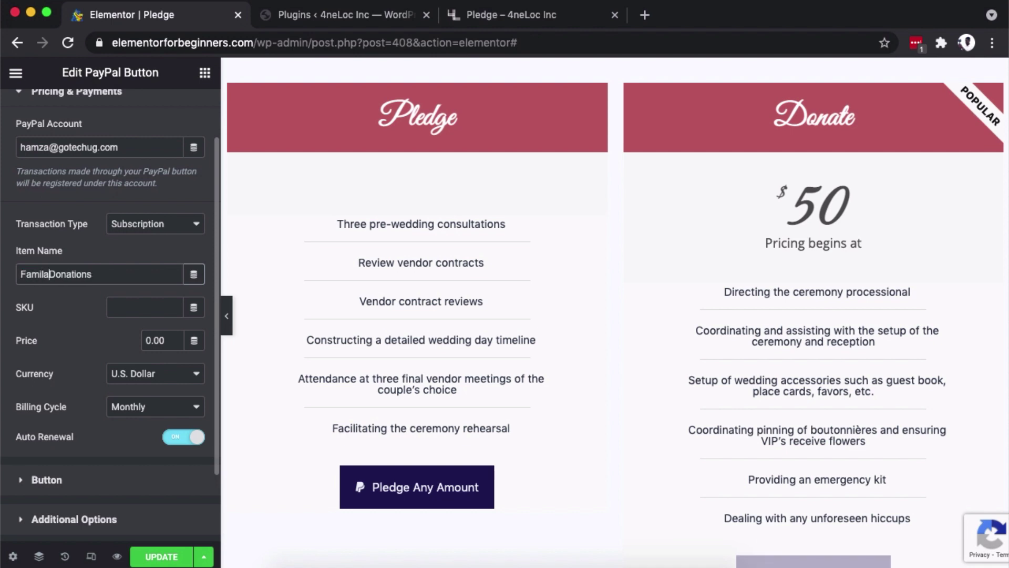
Set the price to 50 with a Monthly billing cycle and auto renewal on.
scroll(95, 368, "down", 2)
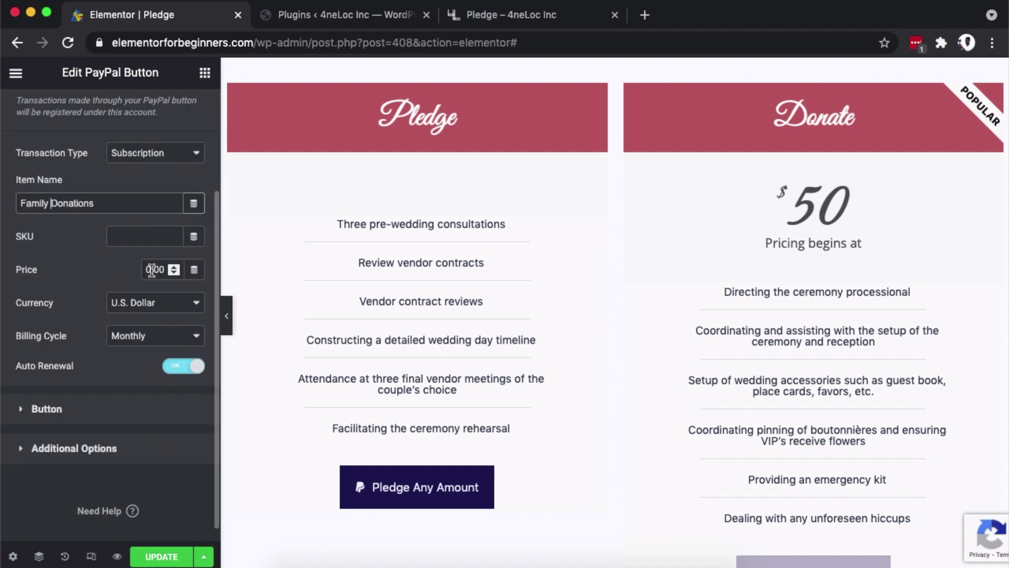
left_click_drag(152, 269, 138, 272)
type("50")
left_click(139, 335)
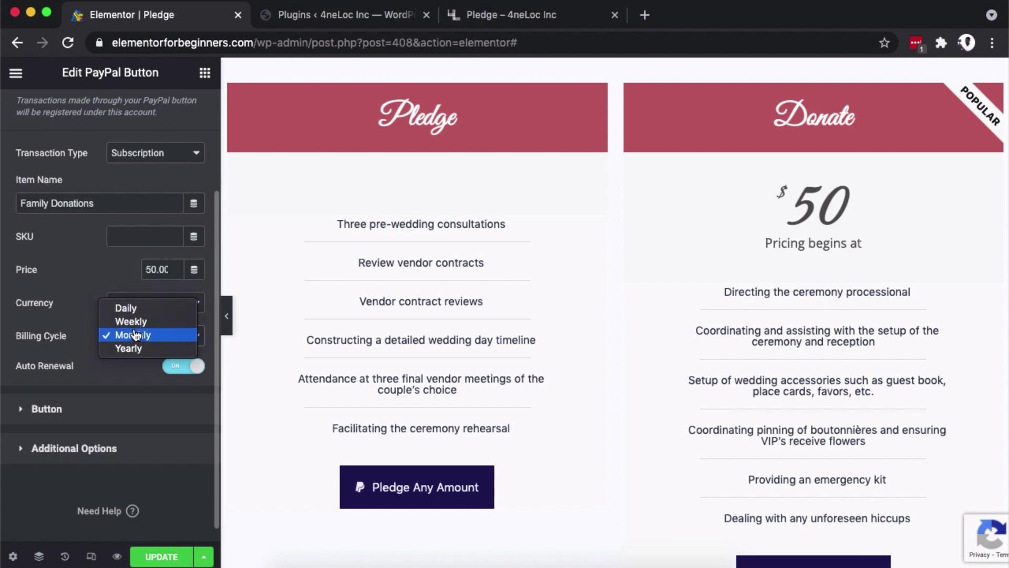
left_click(134, 337)
scroll(109, 373, "down", 1)
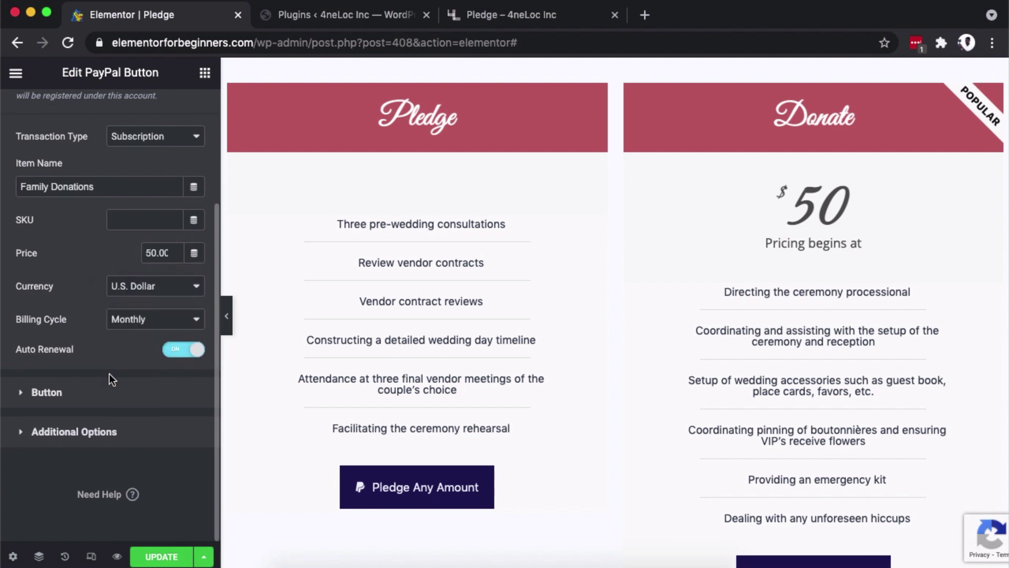
left_click(181, 350)
left_click(188, 353)
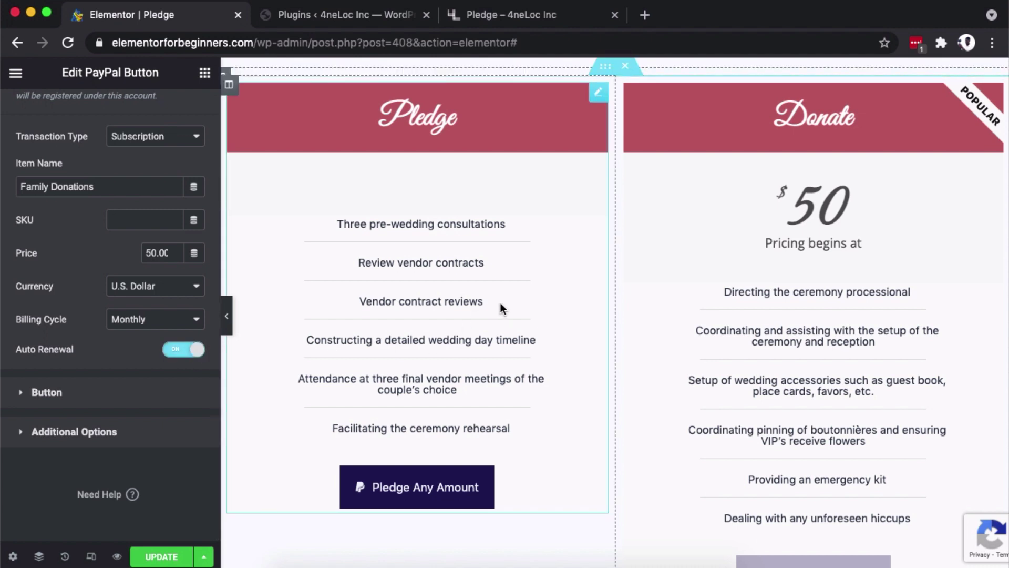
Relabel the Donate button 'Recurring Donation' and select the WP Beginner Toolkit banner.
left_click(79, 394)
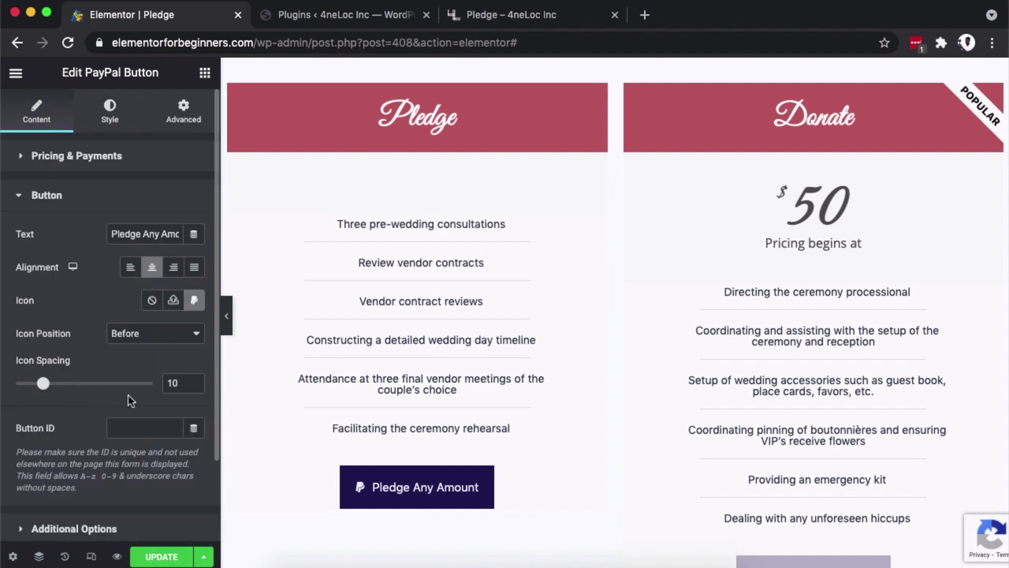
triple_click(148, 179)
key("BackSpace")
type("Recurring Donation")
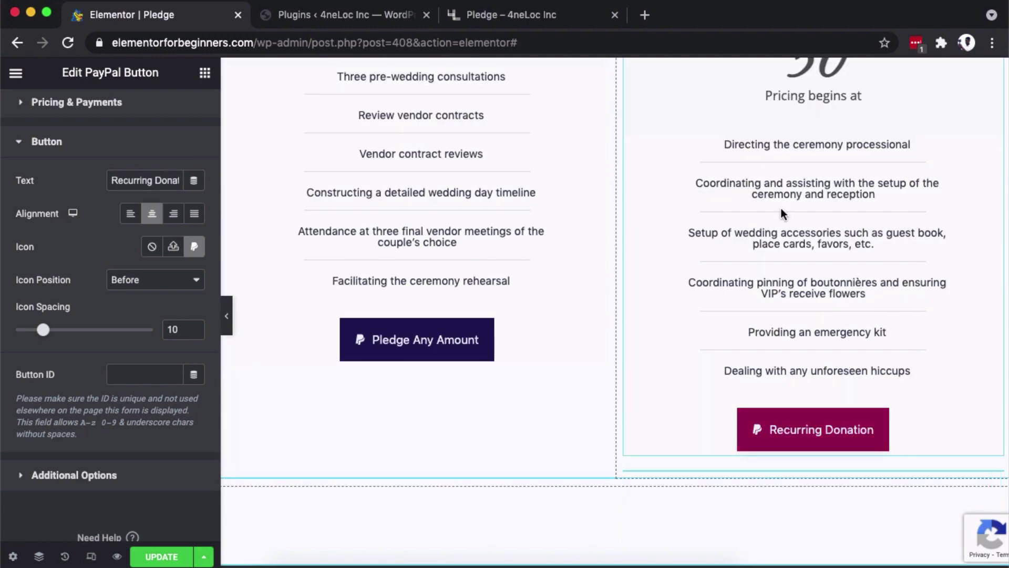
scroll(776, 203, "up", 2)
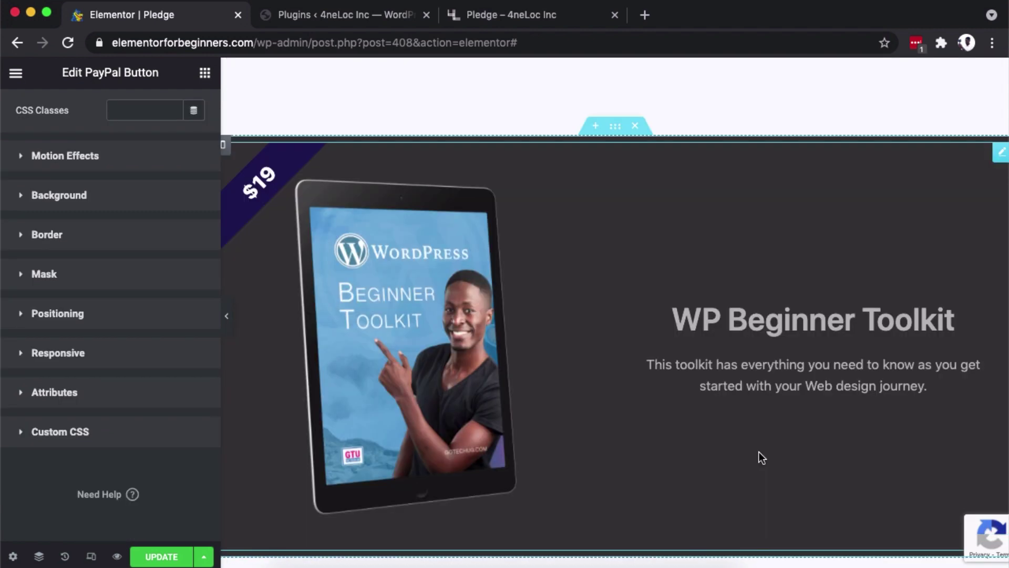
left_click(762, 456)
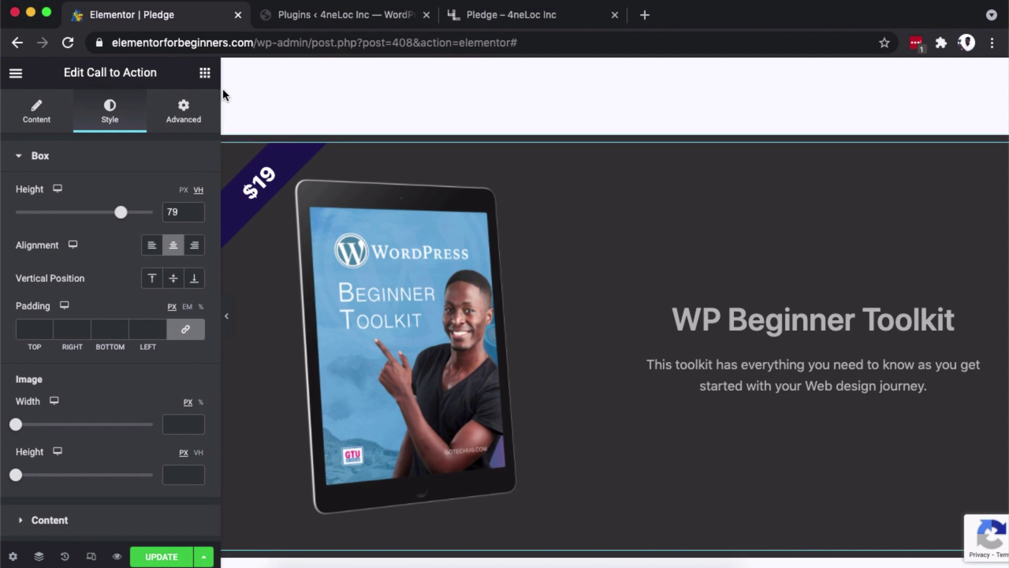
Search the widgets for 'pay' and drop a PayPal Button below the WP Beginner Toolkit banner.
right_click(920, 157)
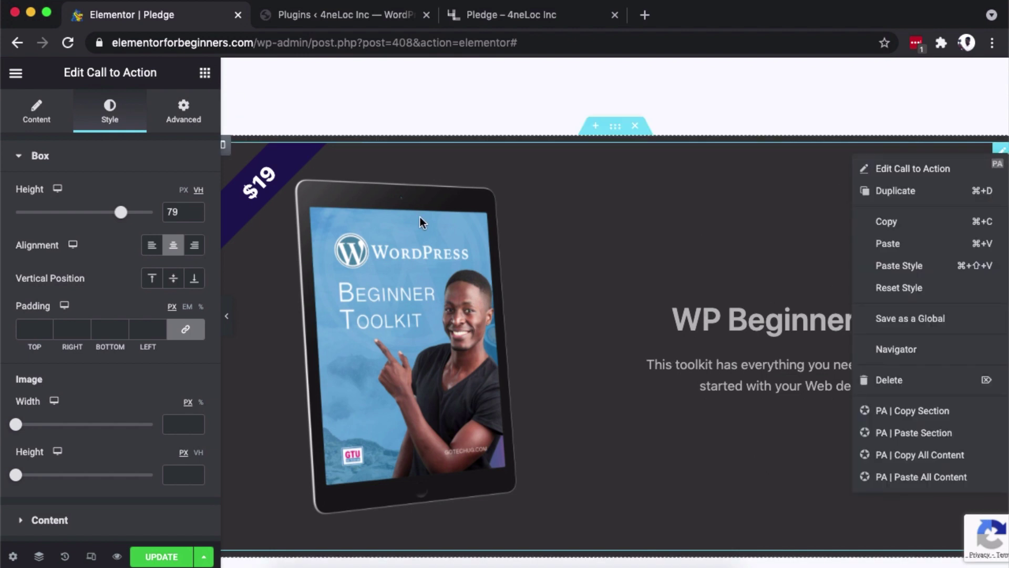
left_click(205, 73)
type("pay")
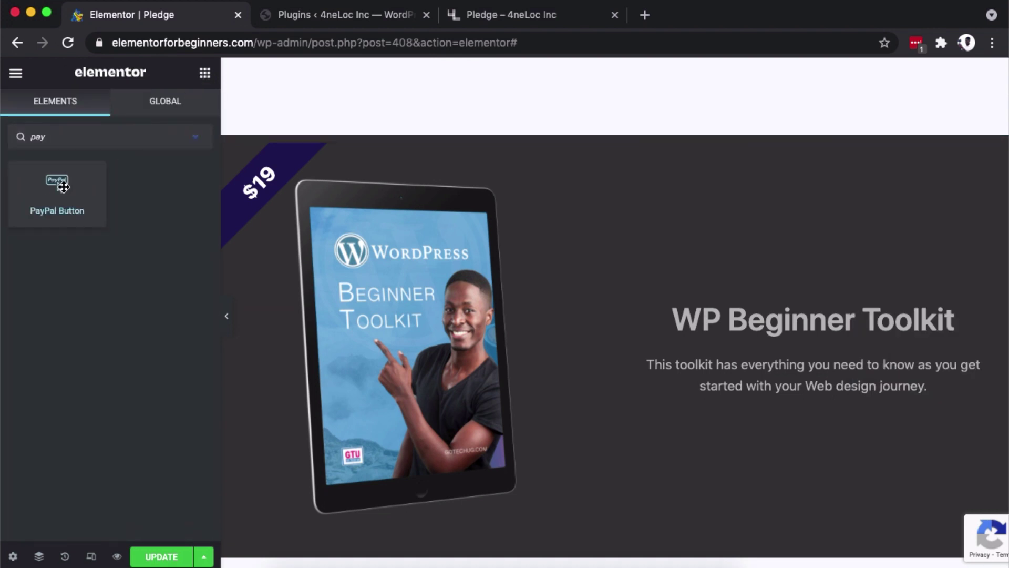
left_click_drag(57, 190, 727, 408)
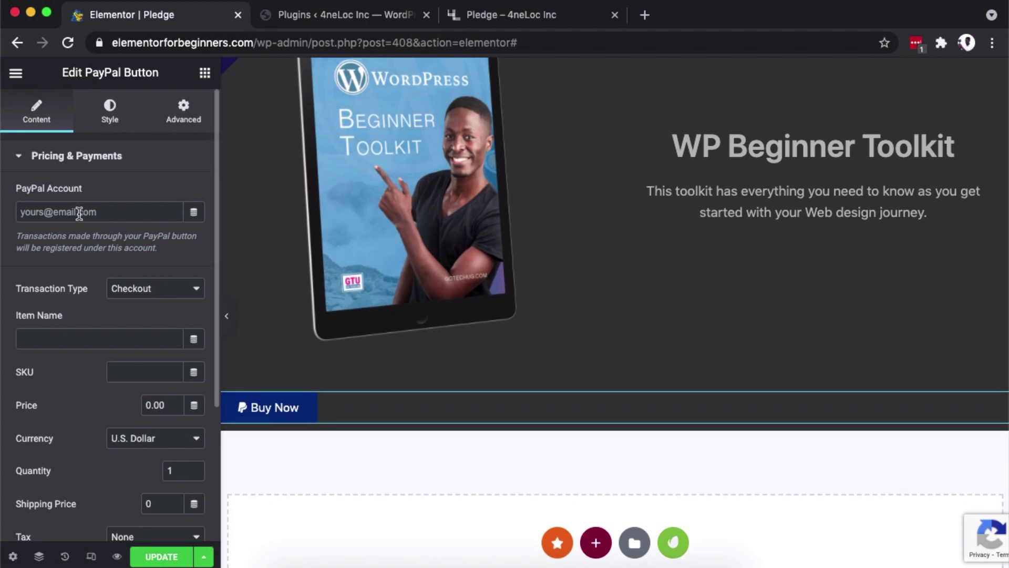
Enter the seller's PayPal account e-mail, keep Checkout, and name the item 'Beginner Toolkit 2021'.
left_click(79, 212)
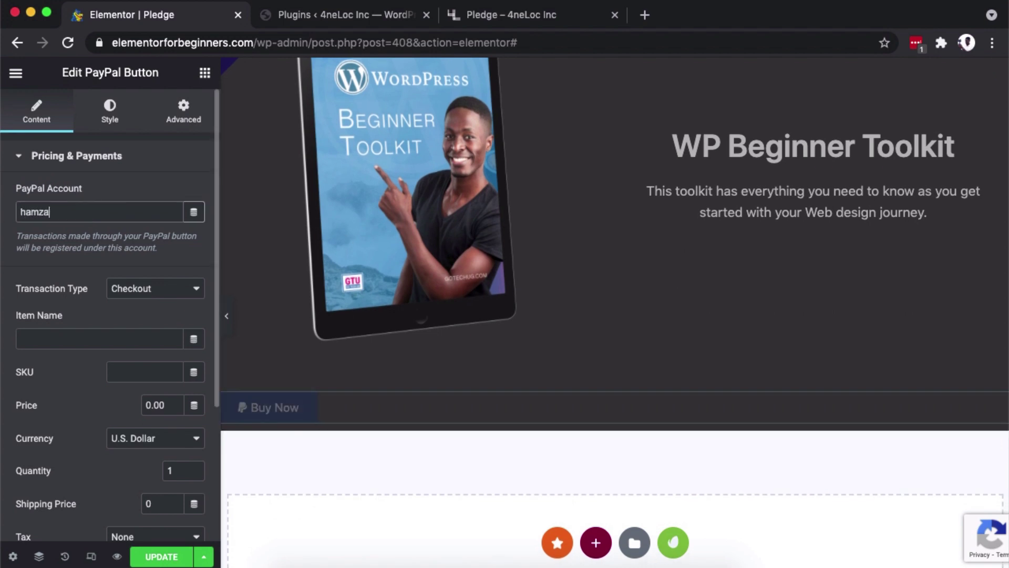
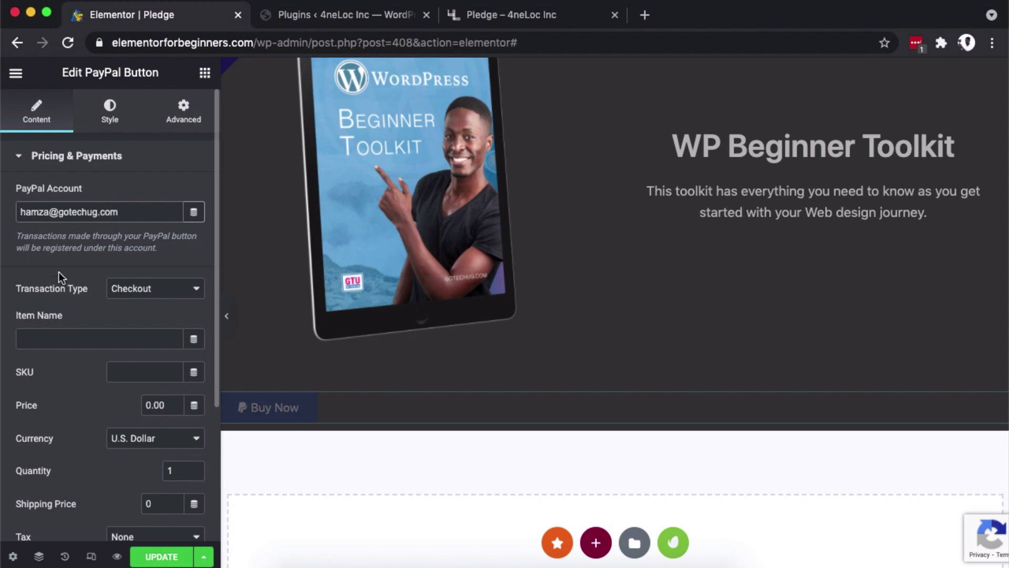
left_click(151, 289)
left_click(152, 290)
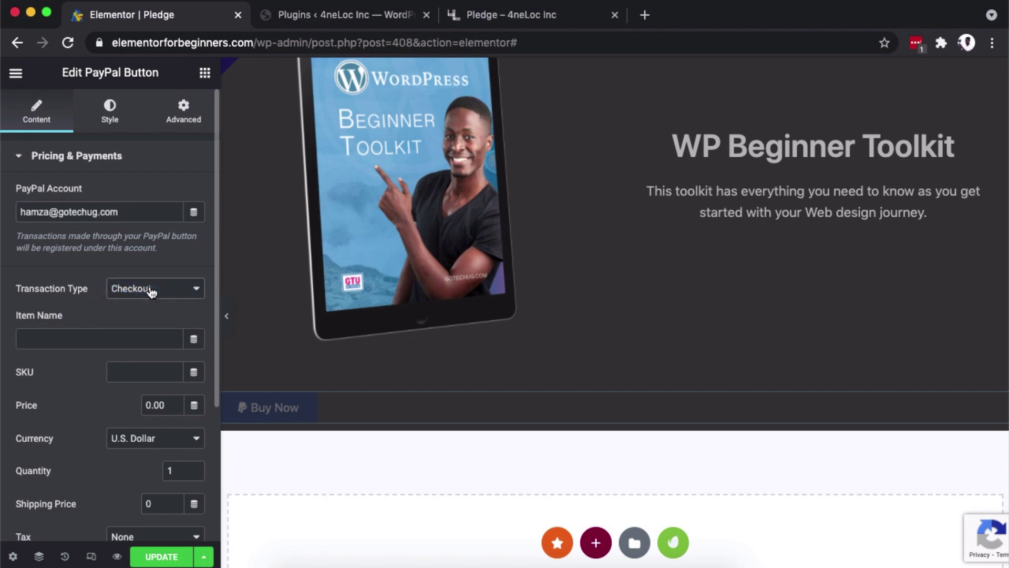
left_click(97, 340)
type("Beg")
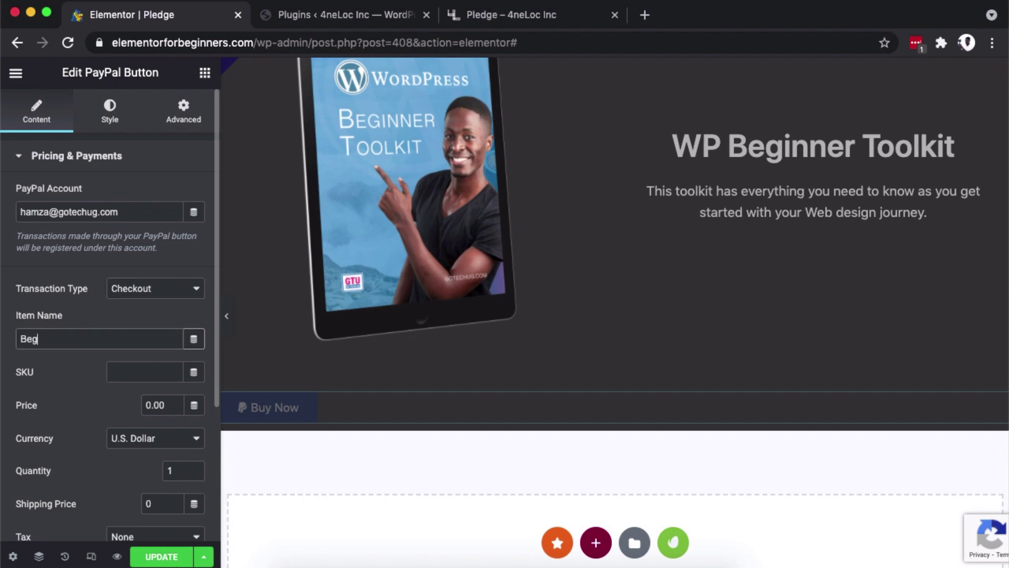
type("inn")
type("er C")
type("To")
type("olkit 2021")
Set SKU 001 and price 19.00, then review the quantity and tax options.
left_click(142, 372)
type("001")
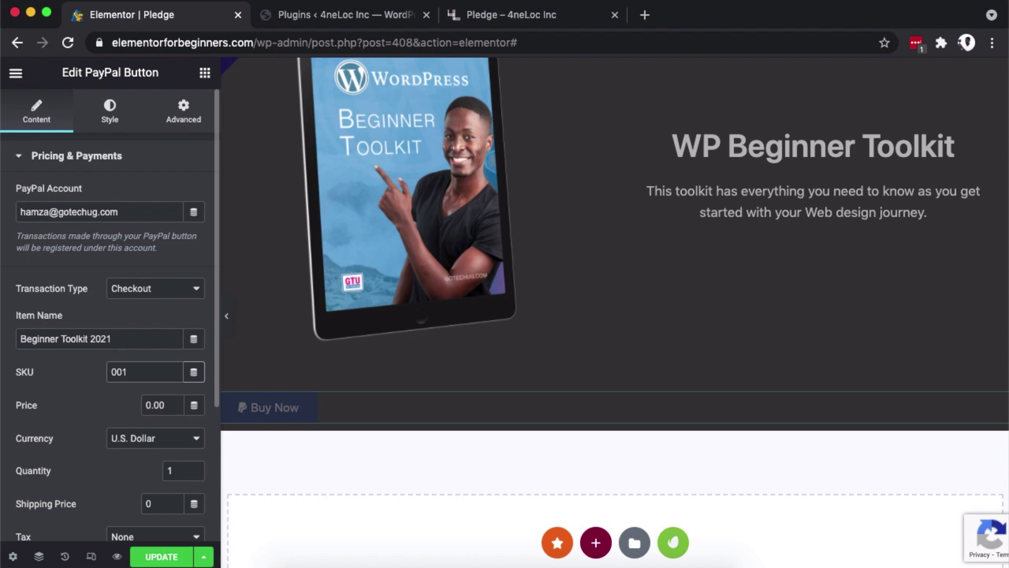
left_click(148, 405)
scroll(410, 257, "up", 3)
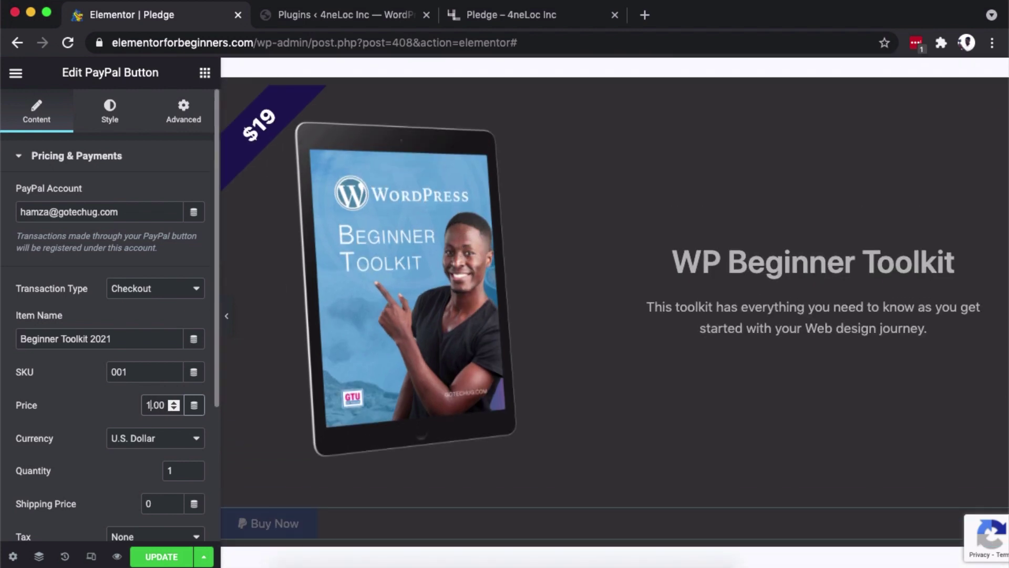
type("9")
scroll(181, 368, "down", 2)
left_click(180, 368)
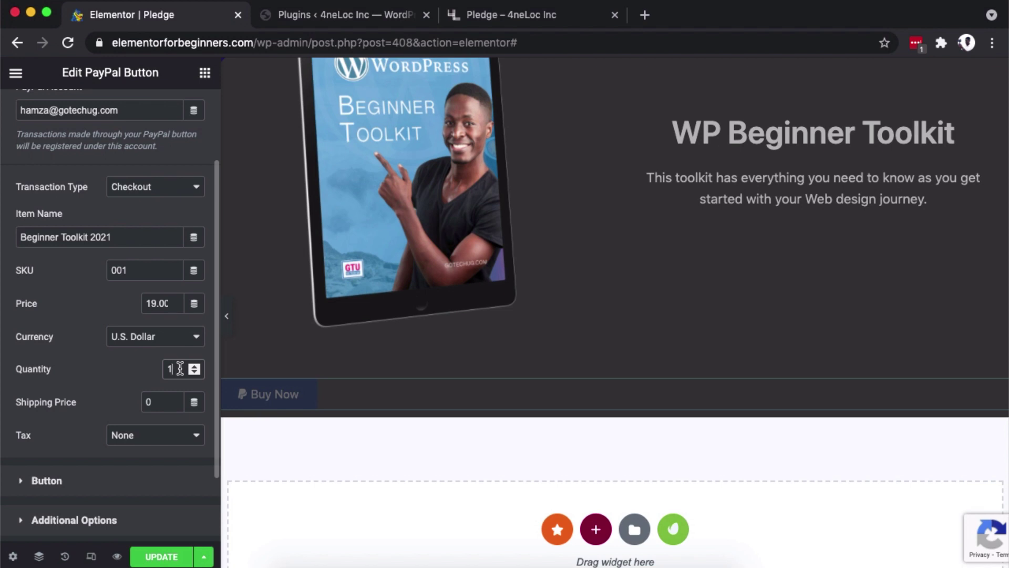
scroll(141, 399, "down", 1)
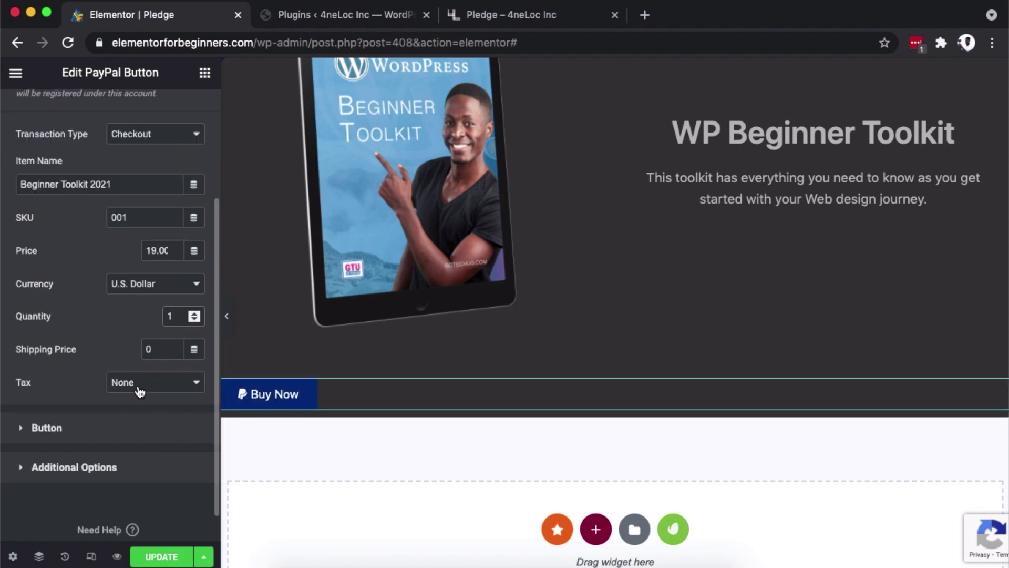
left_click(140, 390)
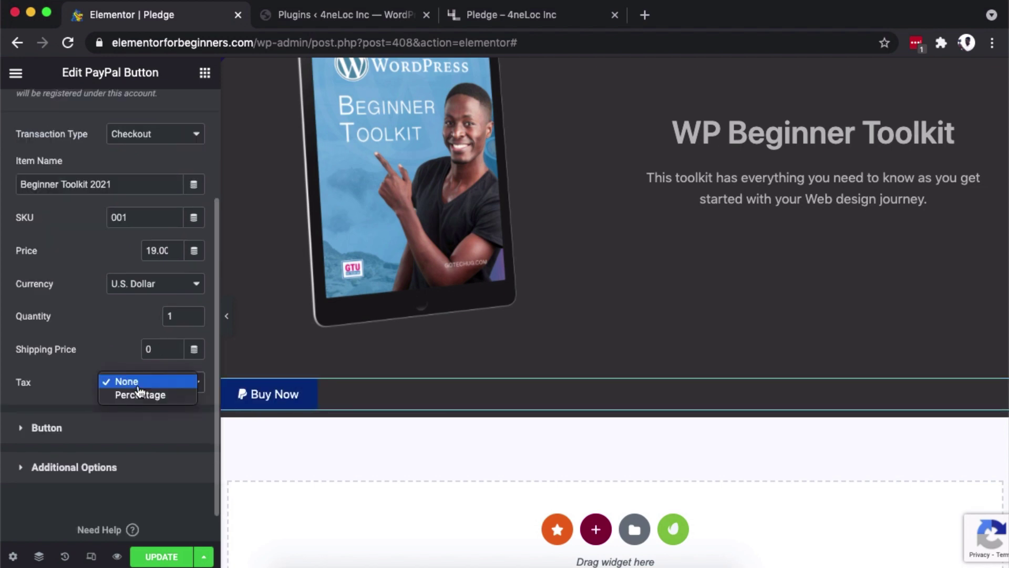
Centre-align the Buy Now button and set its icon spacing to 10.
scroll(77, 392, "down", 1)
left_click(74, 392)
scroll(95, 335, "down", 1)
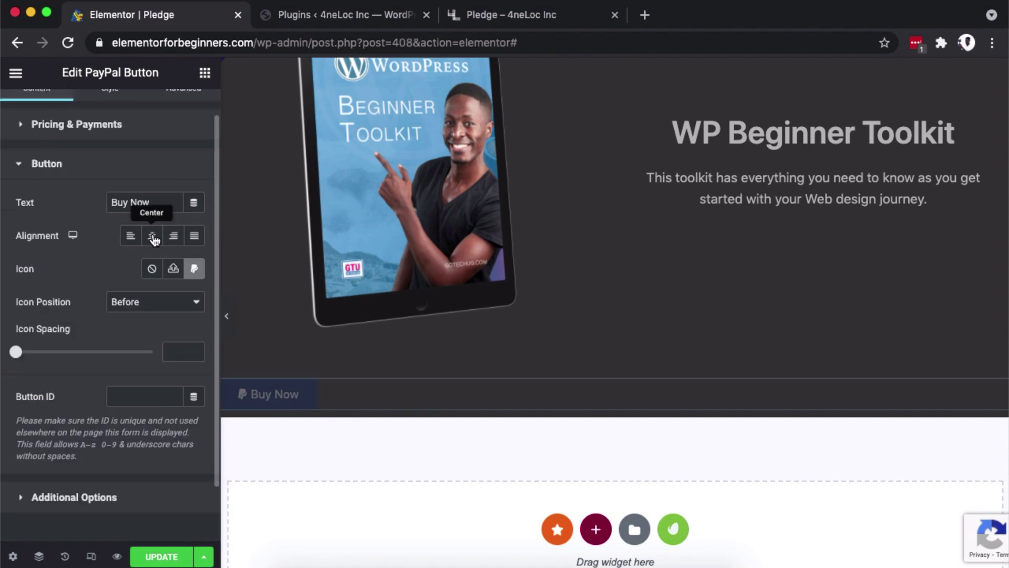
left_click(152, 236)
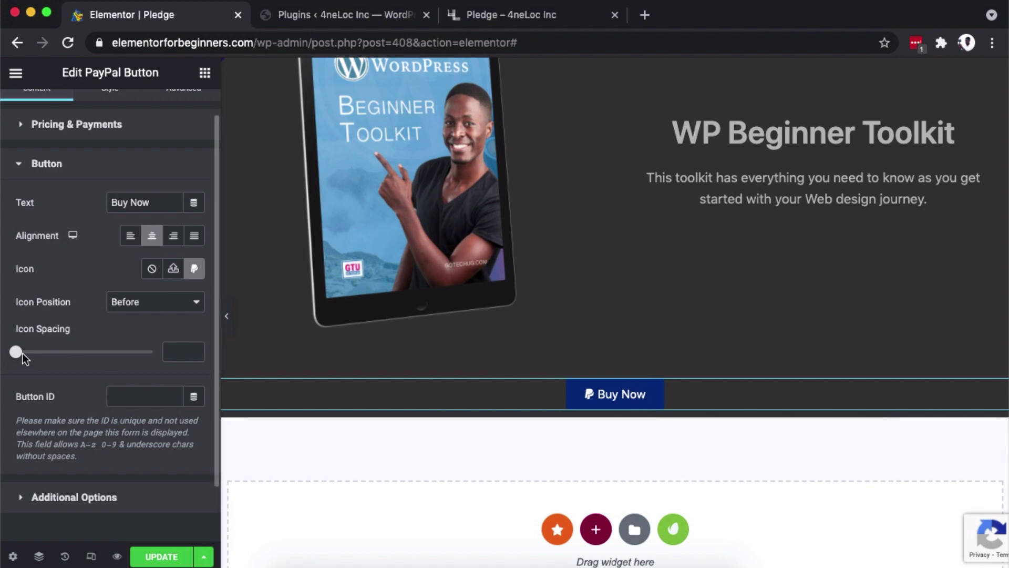
left_click(176, 350)
type("10")
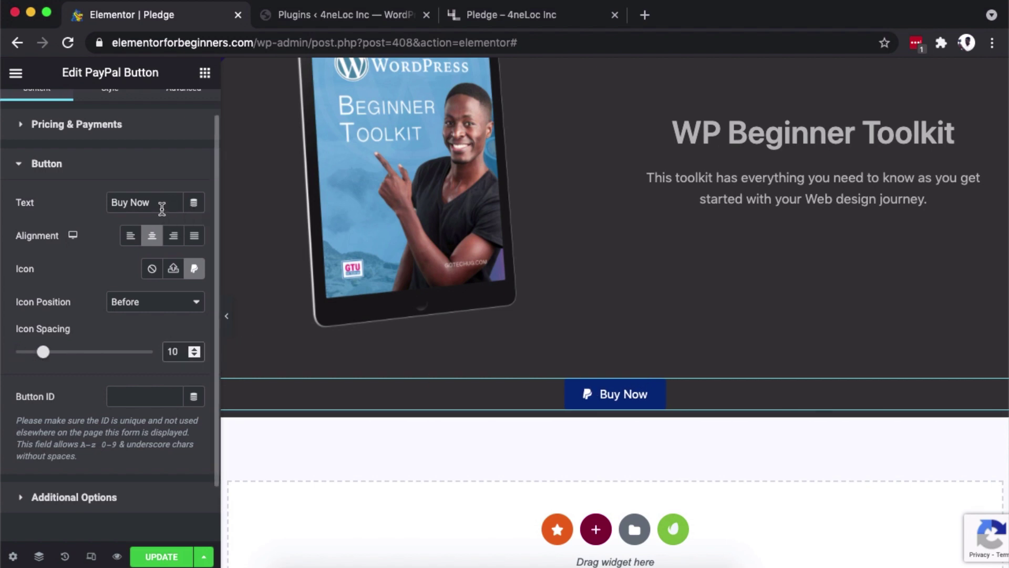
left_click_drag(161, 205, 45, 198)
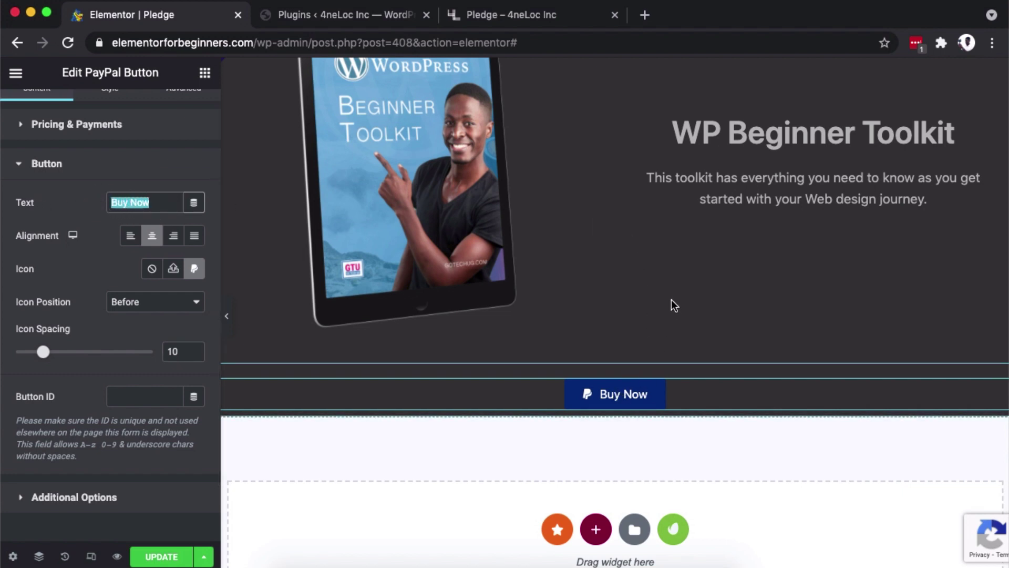
scroll(671, 299, "up", 2)
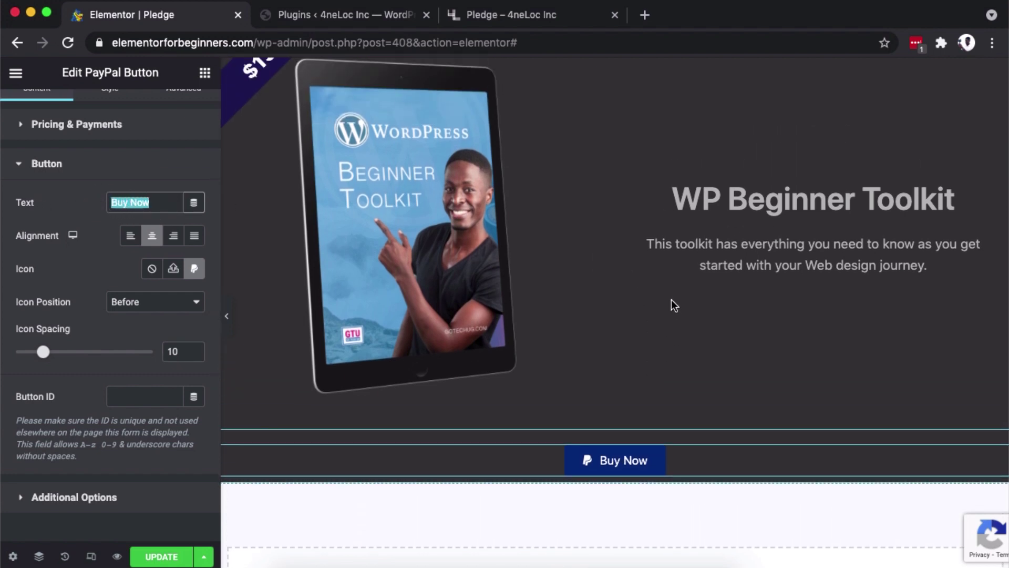
scroll(671, 301, "up", 2)
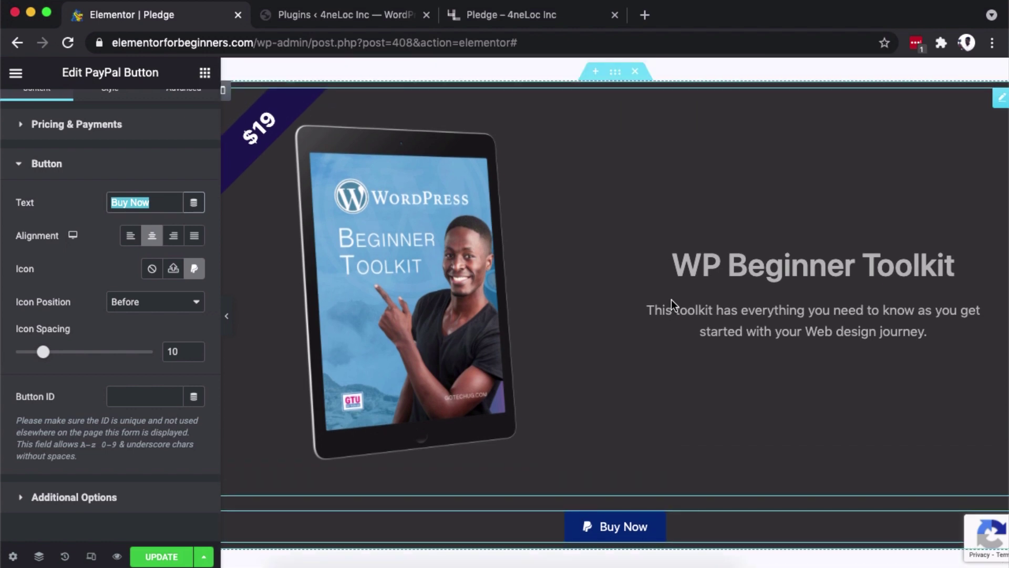
Paste the WordPress-Beginner-Toolkit-2021.pdf link into Redirect After Success under Additional Options.
left_click(53, 497)
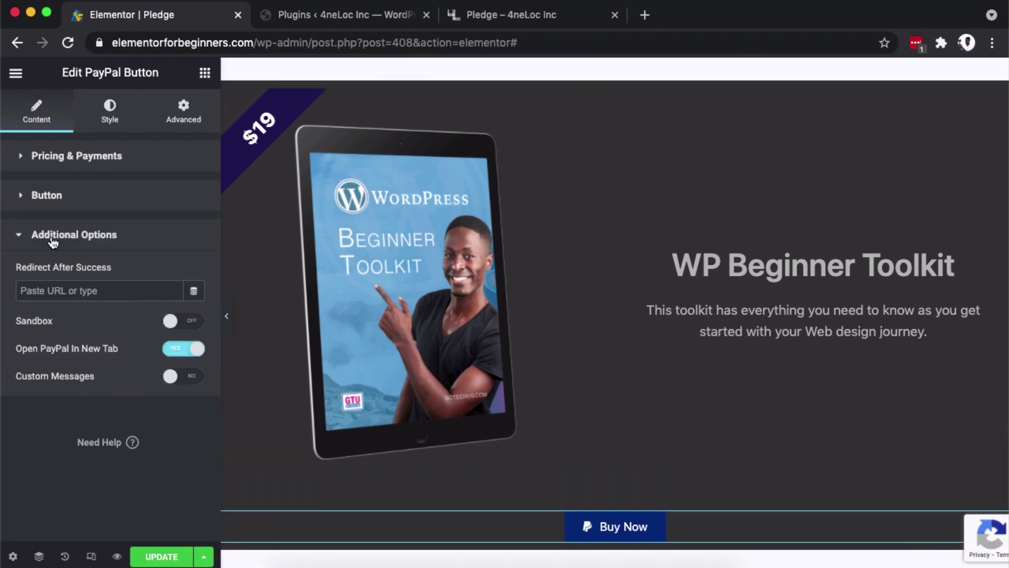
left_click(51, 239)
left_click(51, 236)
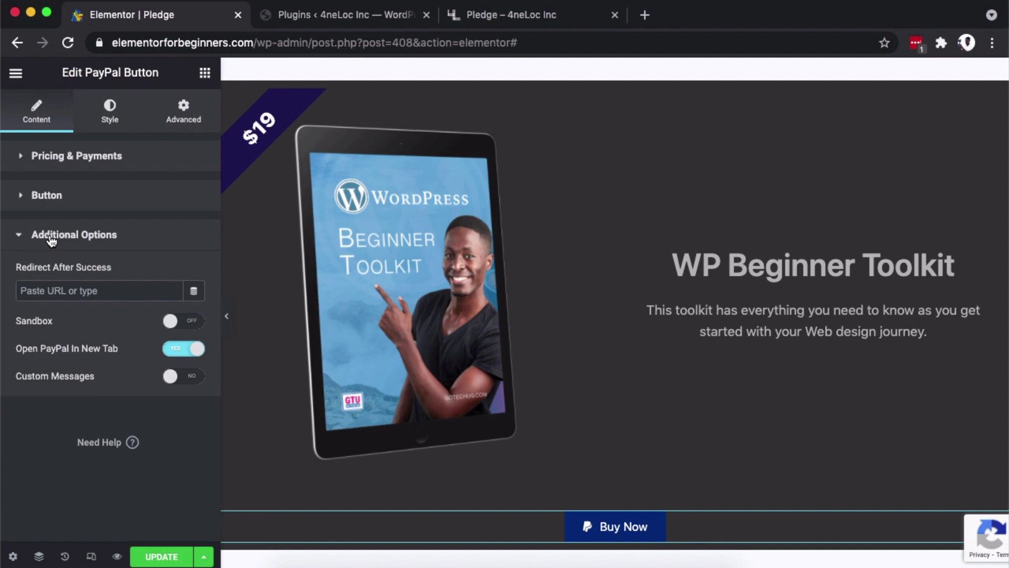
left_click(52, 293)
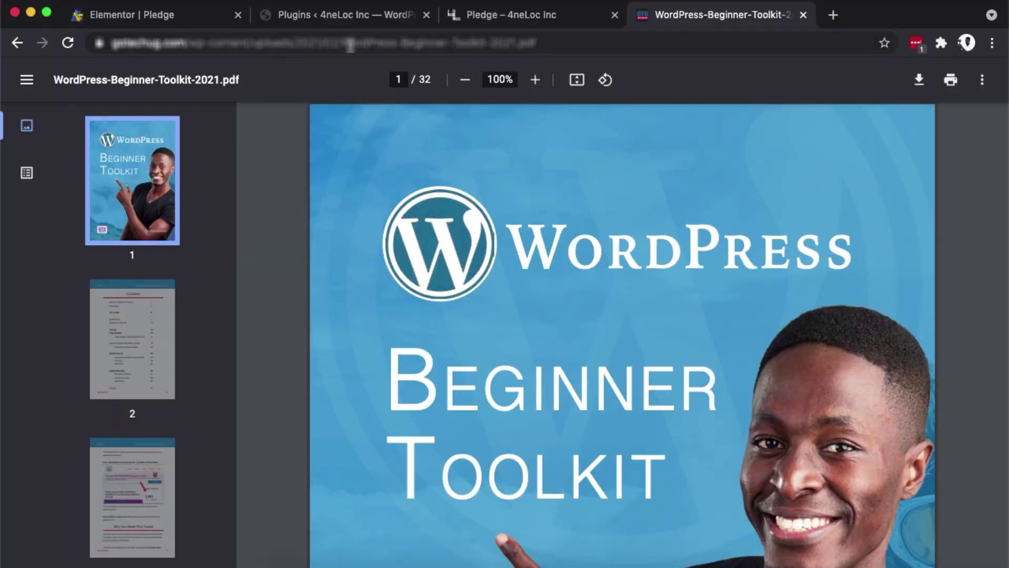
left_click(350, 43)
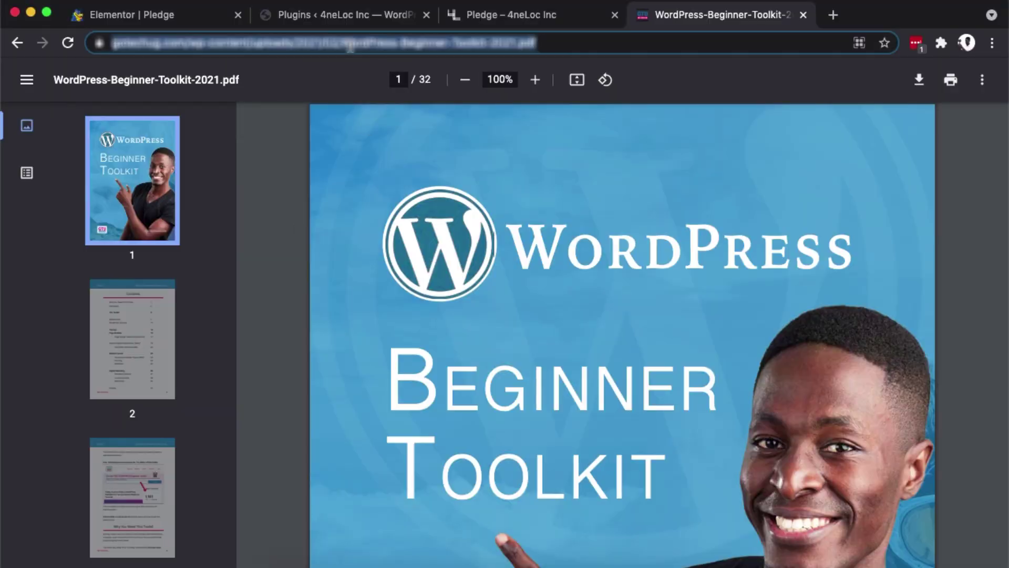
key("super+c")
key("super+1")
key("super+v")
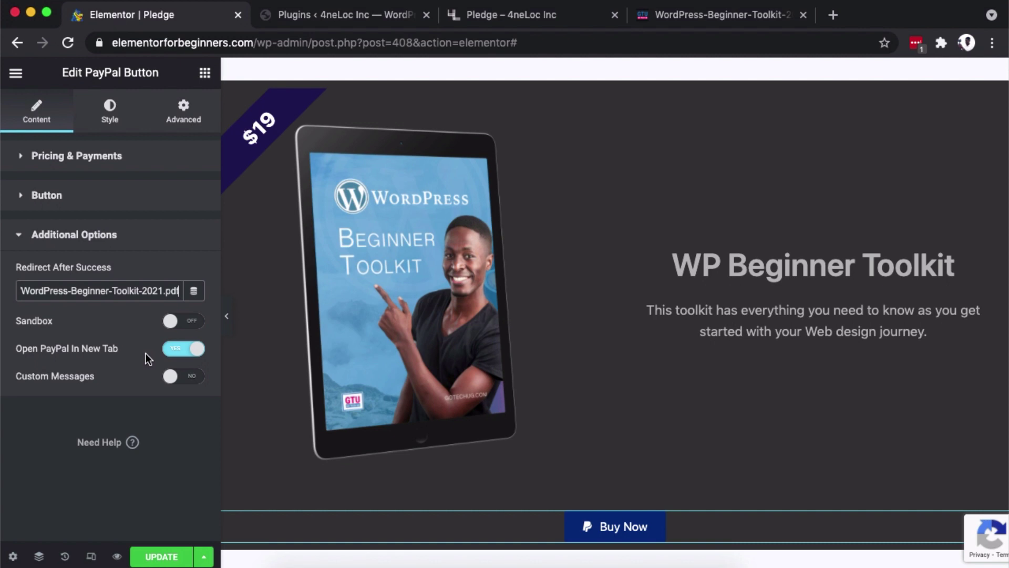
Re-paste the full PDF link as the redirect and give the button the Primary global font.
key("super+a")
key("super+v")
left_click(111, 116)
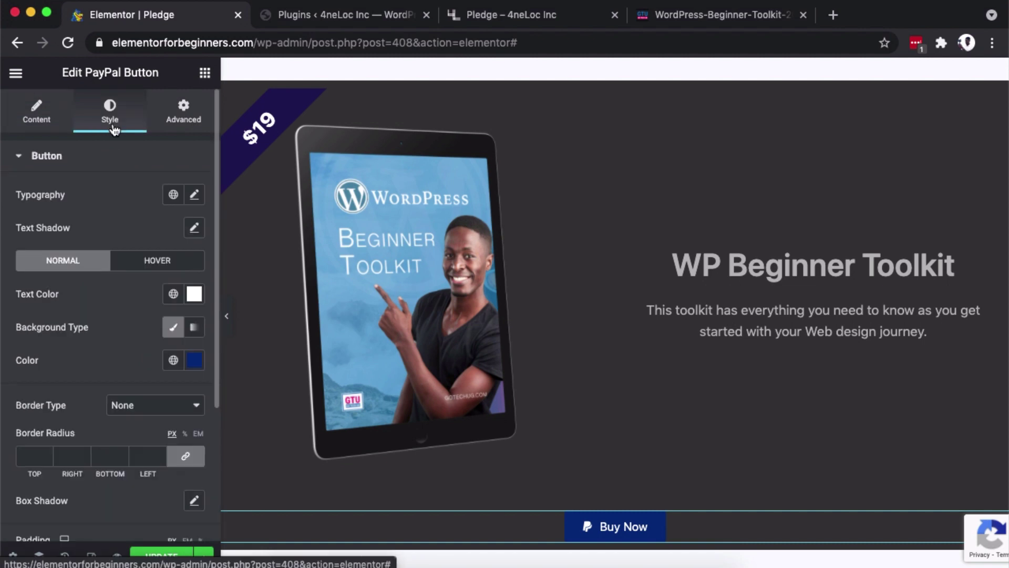
left_click(173, 194)
left_click(95, 277)
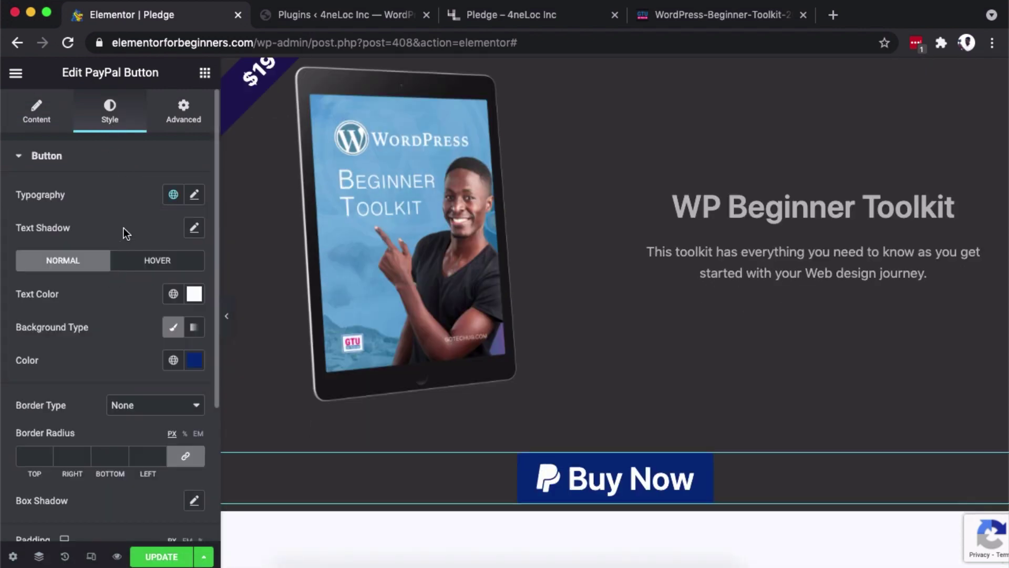
left_click(172, 195)
left_click(91, 279)
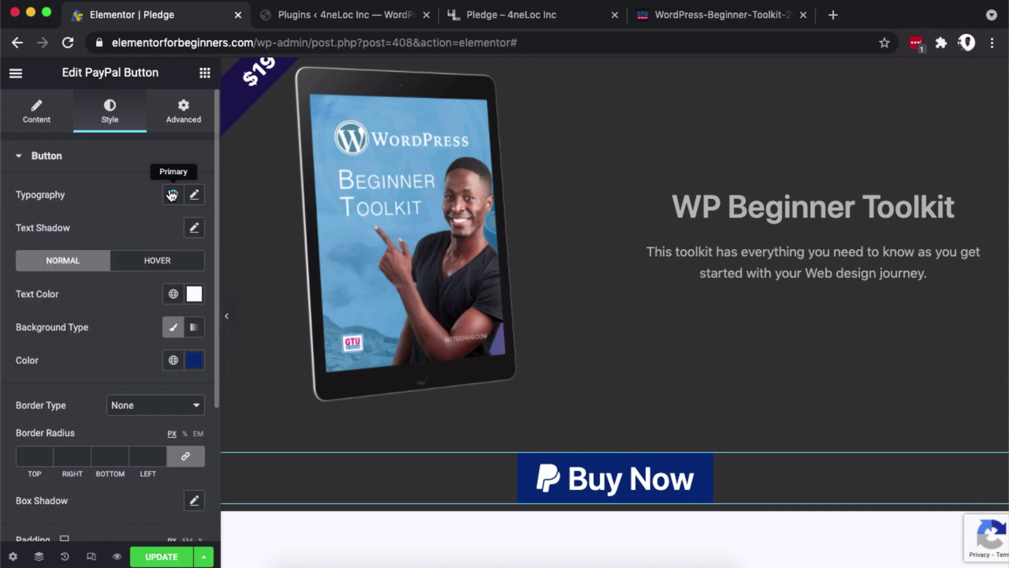
Set the button's padding to 30 px on every side.
scroll(112, 357, "down", 5)
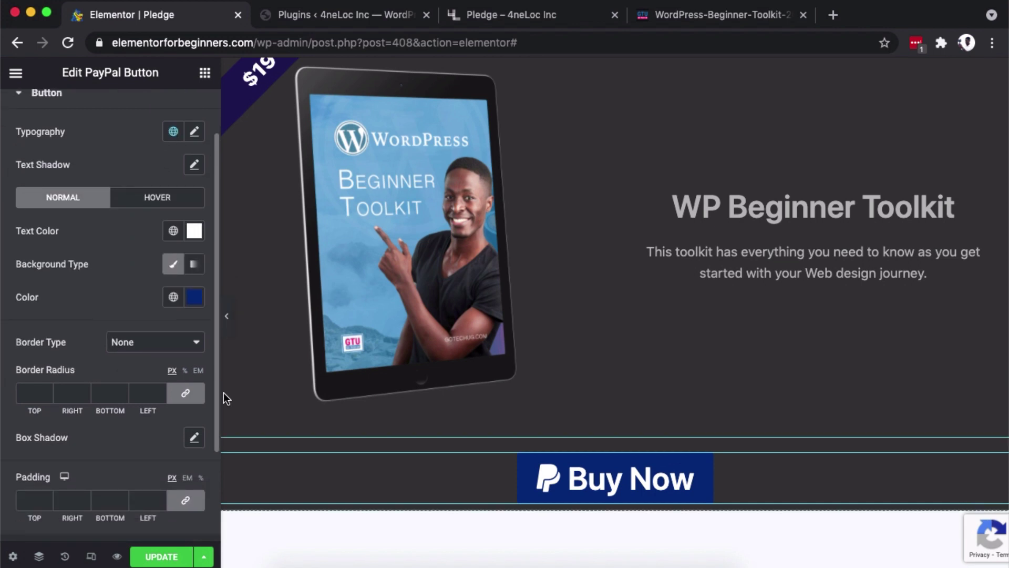
scroll(563, 516, "down", 2)
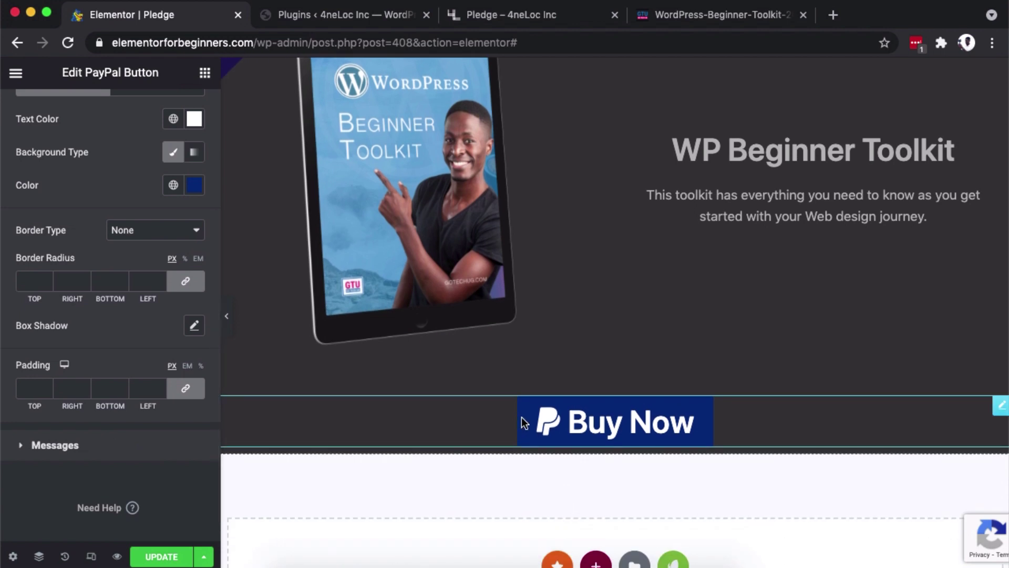
left_click(32, 389)
type("30")
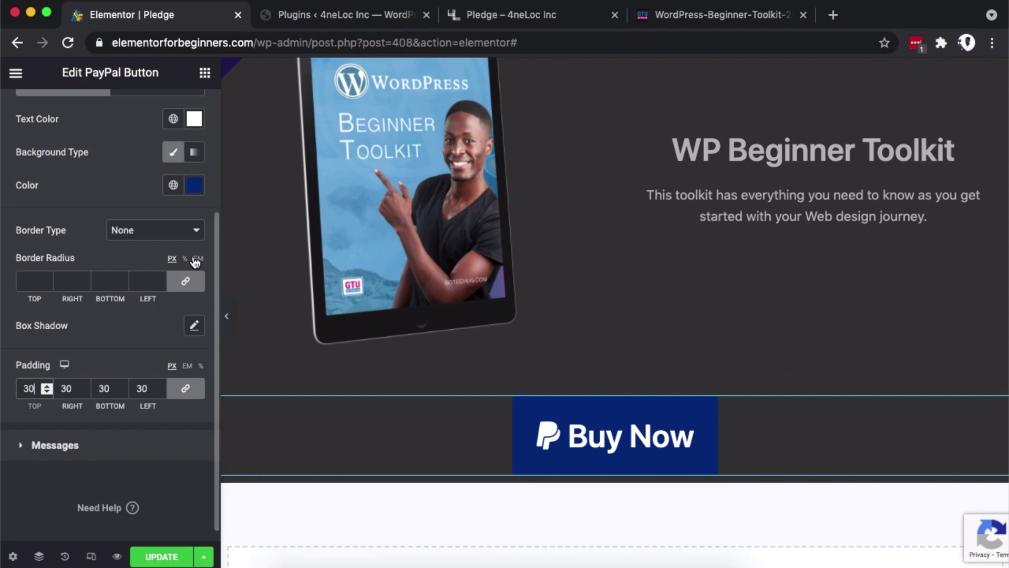
Set the Buy Now button's width to Inline (auto) and its position to Absolute.
left_click(1001, 413)
left_click(184, 106)
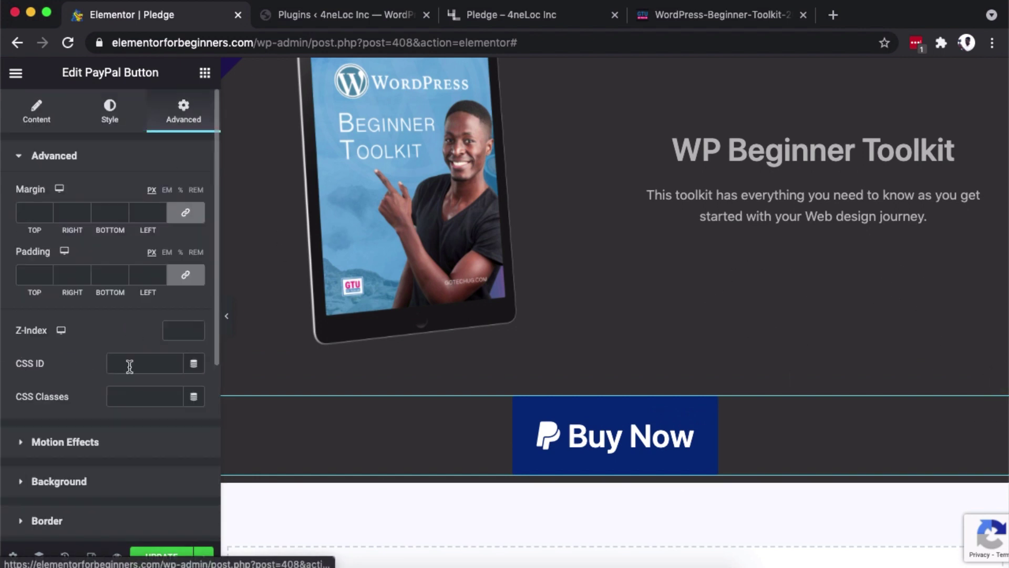
scroll(101, 489, "down", 5)
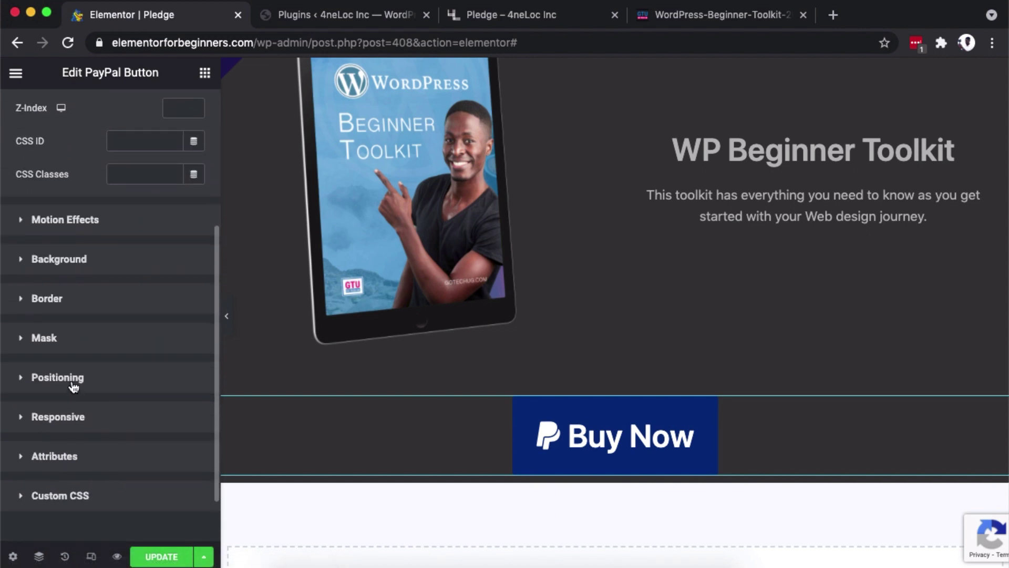
left_click(72, 378)
scroll(114, 309, "down", 3)
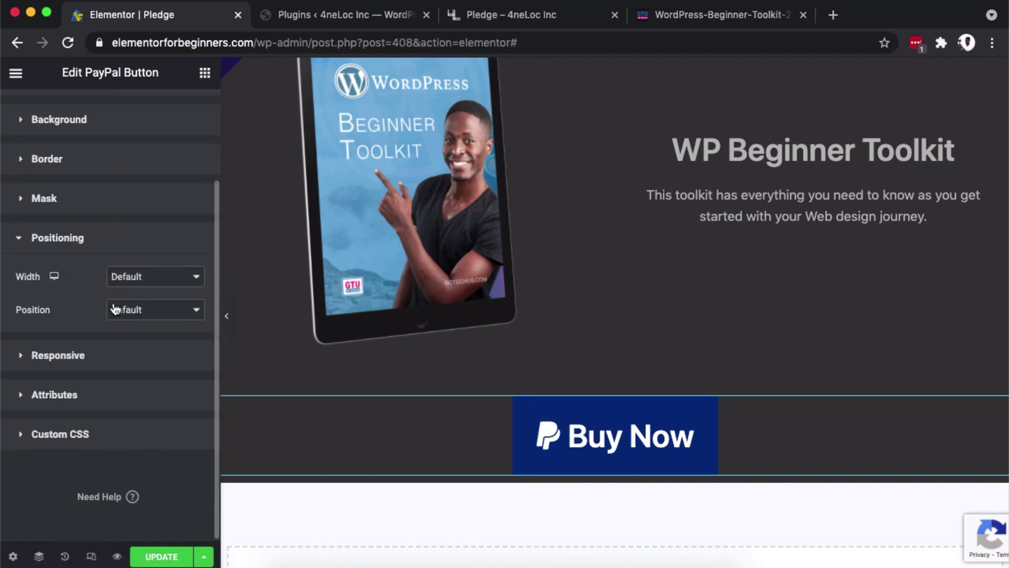
left_click(132, 280)
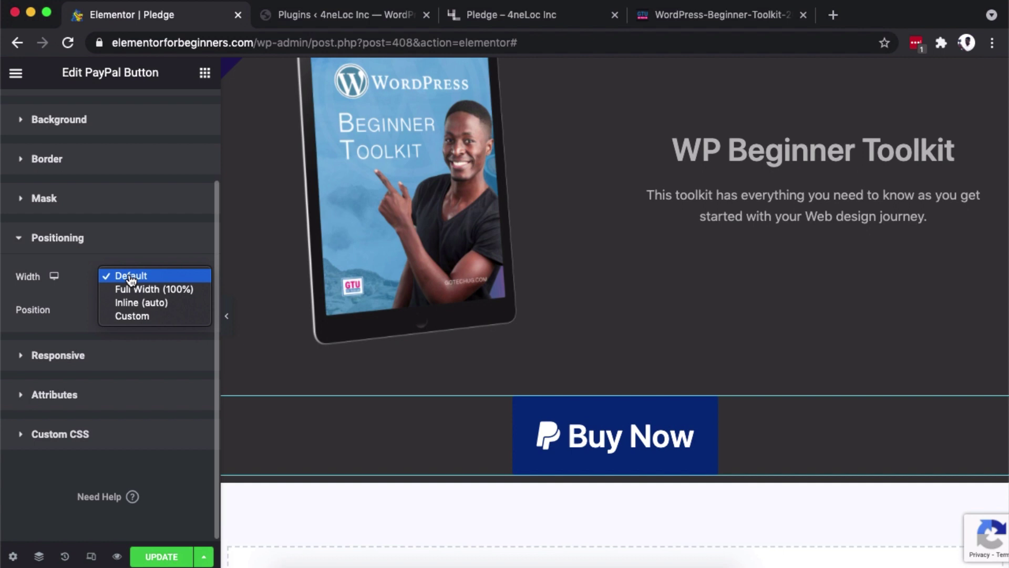
left_click(133, 304)
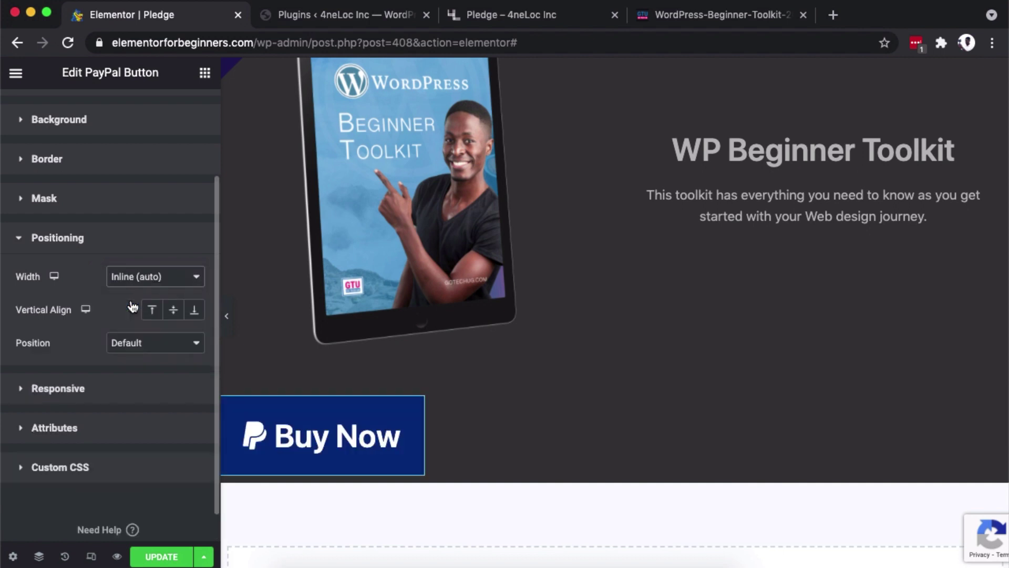
left_click(138, 345)
key("Escape")
left_click(138, 355)
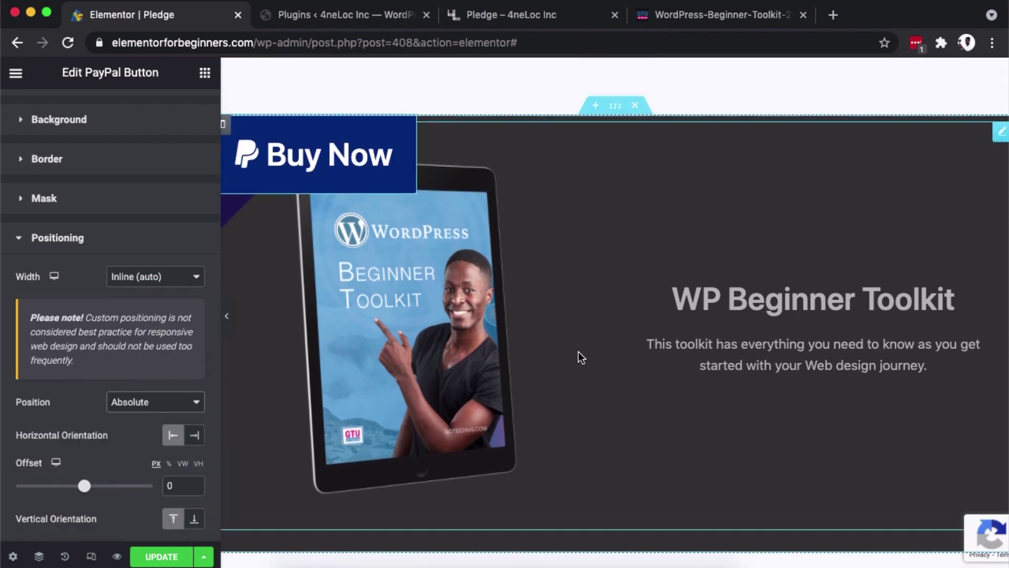
Drag the button beneath the toolkit description, fine-tuning offsets to about 648 and 383 px.
scroll(480, 278, "down", 3)
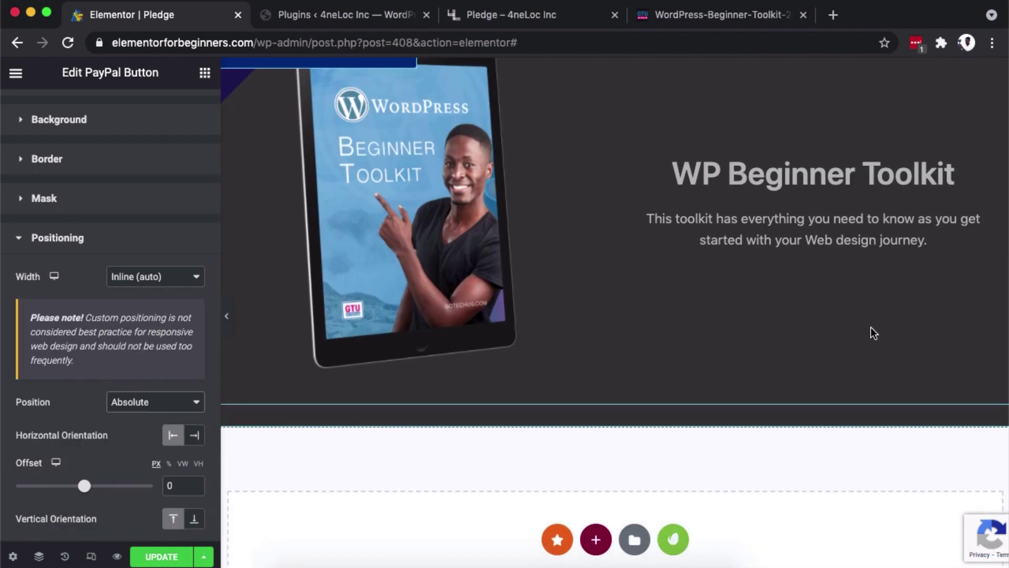
scroll(872, 334, "up", 3)
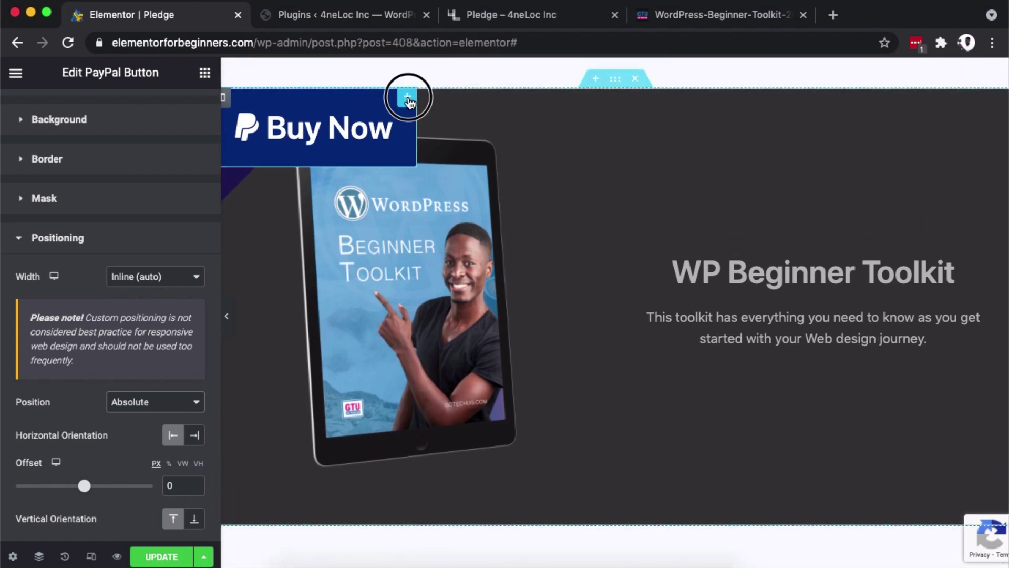
left_click_drag(409, 99, 915, 393)
scroll(141, 463, "down", 3)
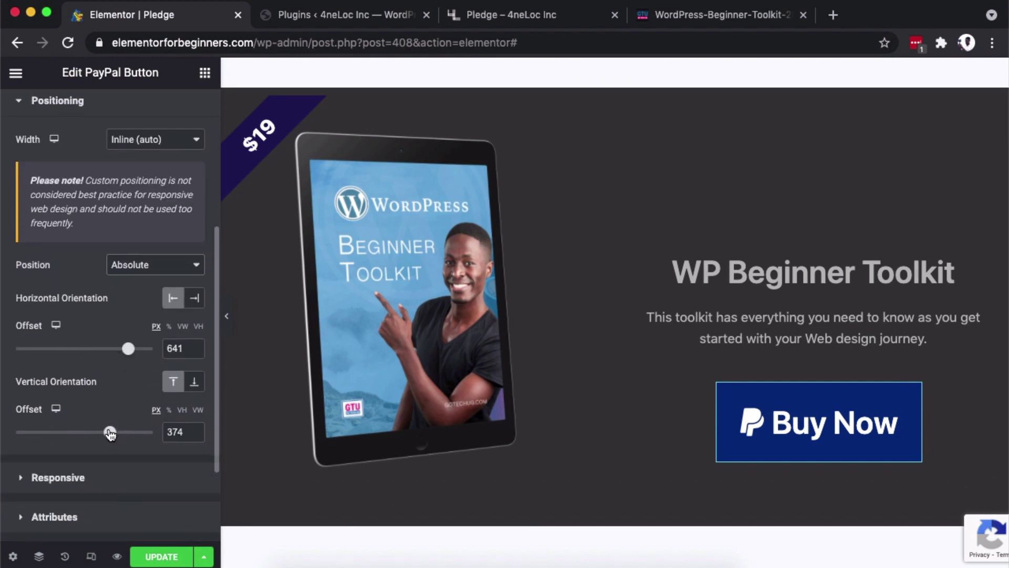
left_click_drag(110, 433, 107, 433)
left_click_drag(128, 349, 140, 357)
left_click_drag(920, 437, 918, 400)
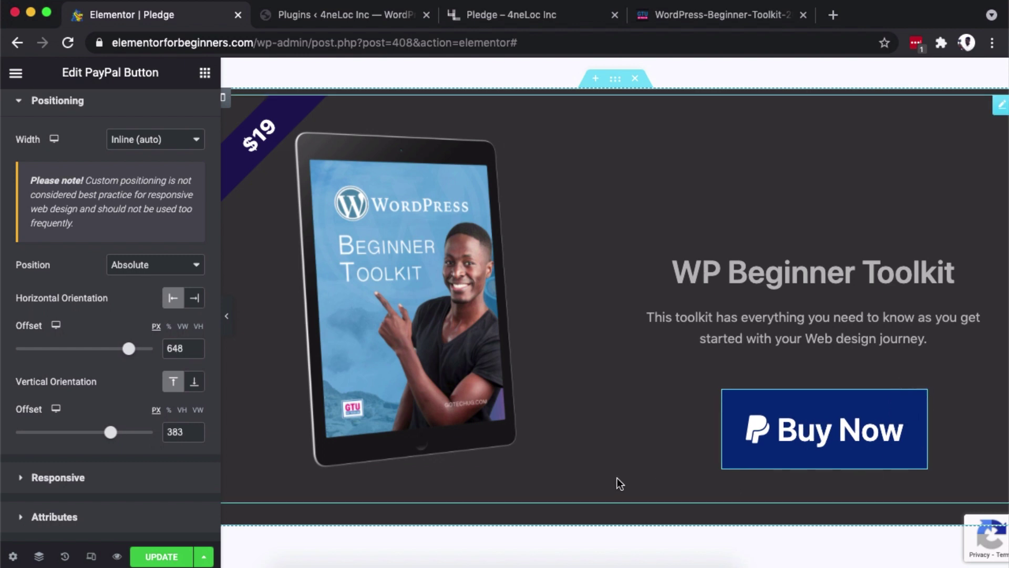
Update the page and preview the changes in a new tab.
left_click(160, 556)
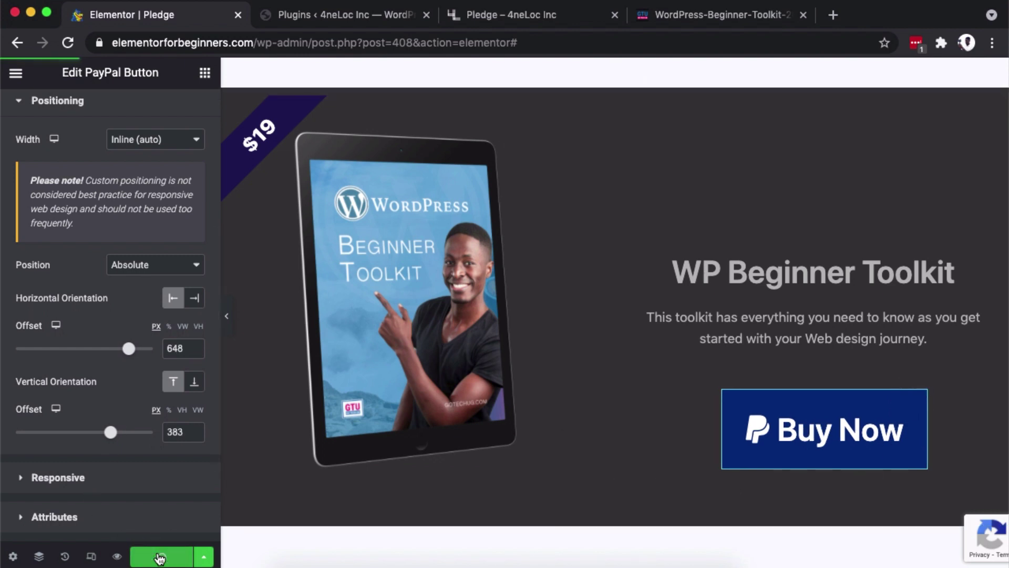
left_click(117, 556)
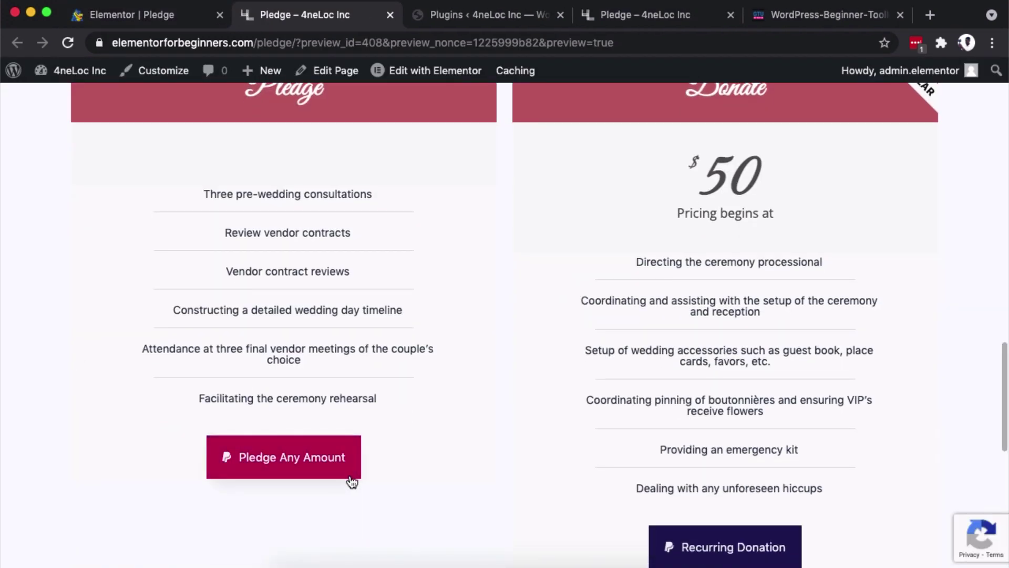
scroll(270, 481, "down", 3)
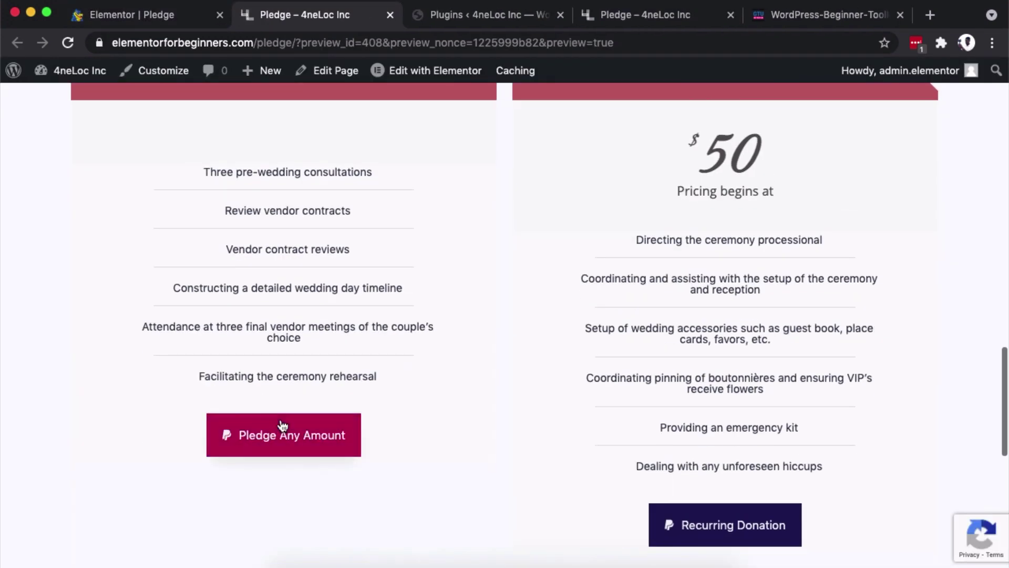
scroll(639, 510, "down", 4)
Back in the editor, update the page again to save the final button placement.
left_click(143, 15)
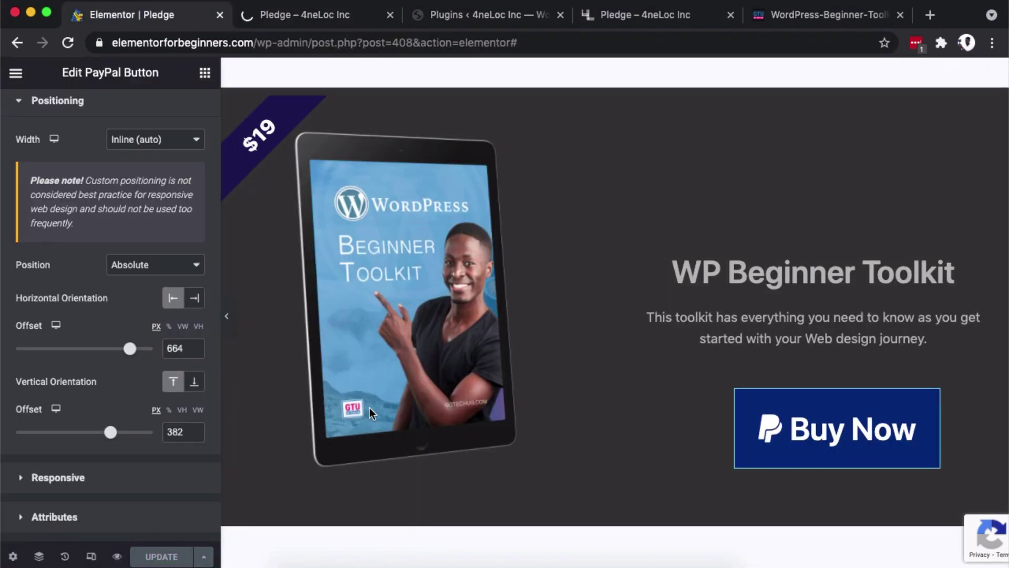
scroll(466, 361, "up", 2)
scroll(496, 448, "up", 4)
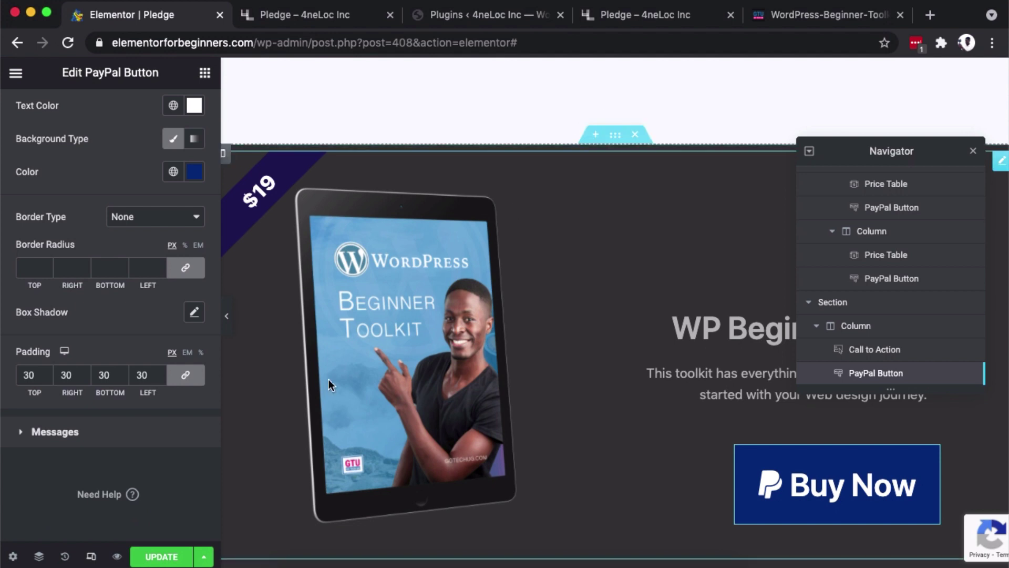
left_click(162, 556)
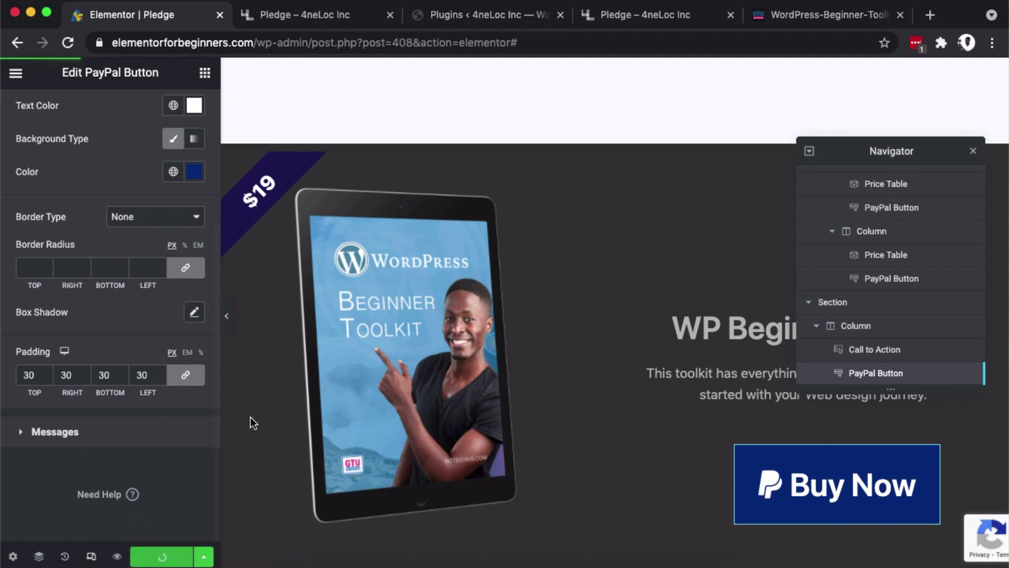
Reload the live Pledge page in Chrome to show the new Buy Now button.
left_click(466, 15)
left_click(663, 14)
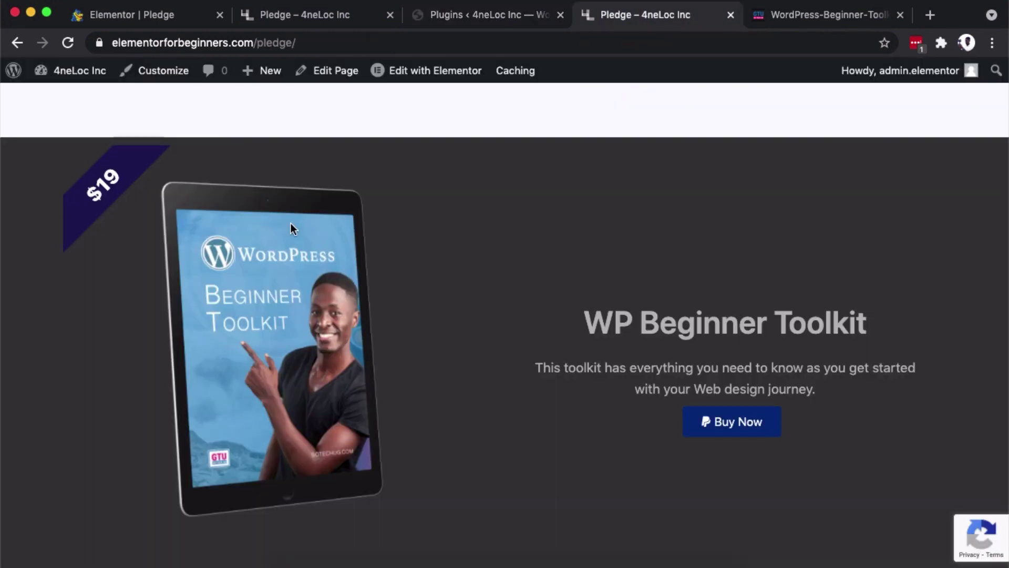
key("super+r")
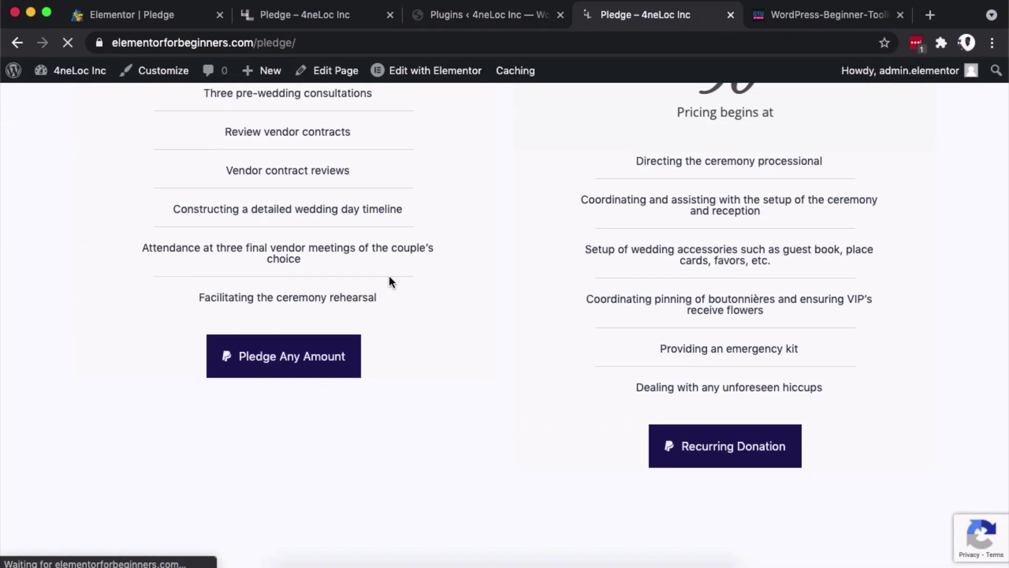
scroll(389, 282, "down", 9)
scroll(389, 282, "up", 3)
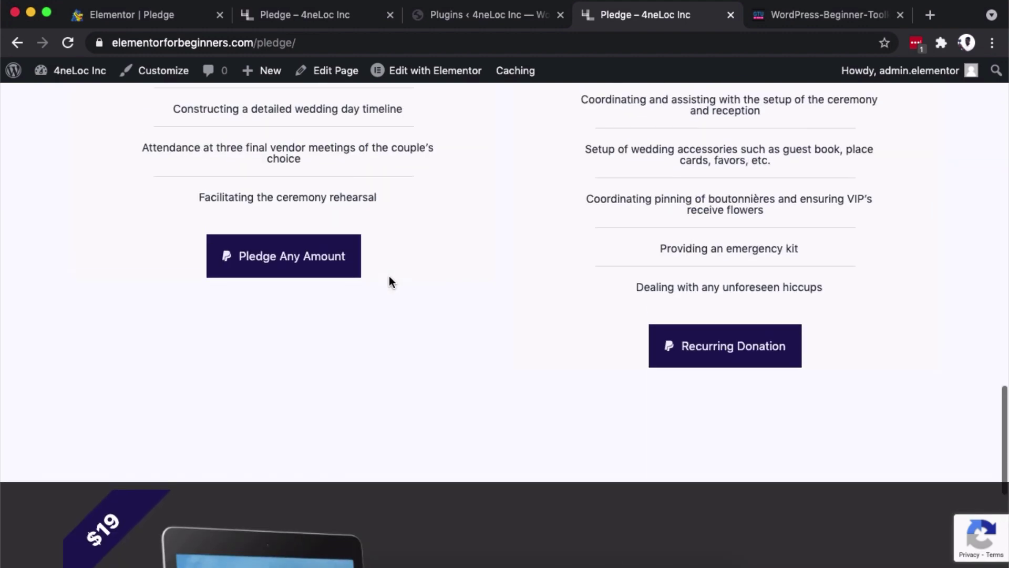
Test the Recurring Donation and Buy Now buttons, closing the first PayPal tab in between.
left_click(705, 354)
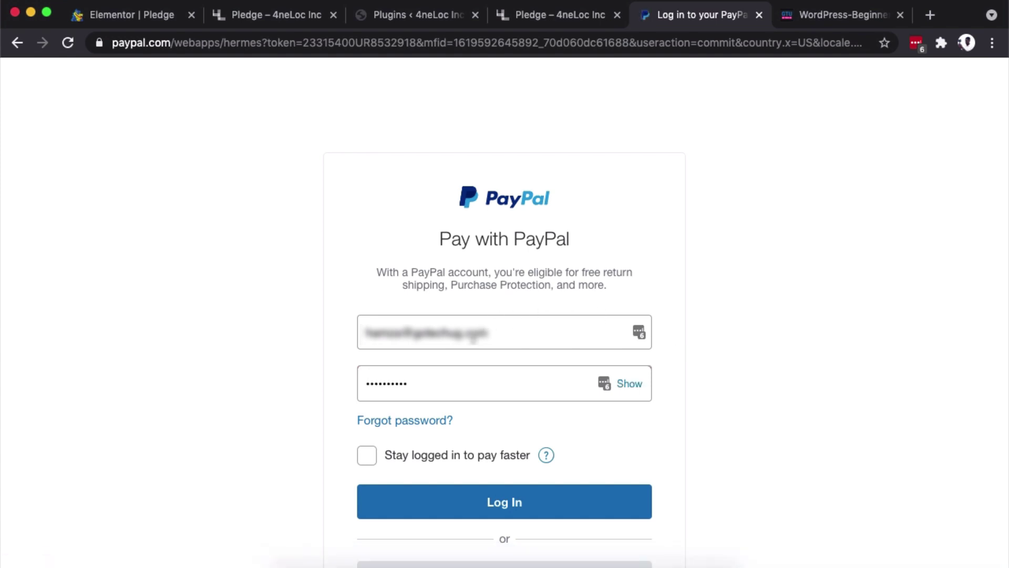
left_click(760, 15)
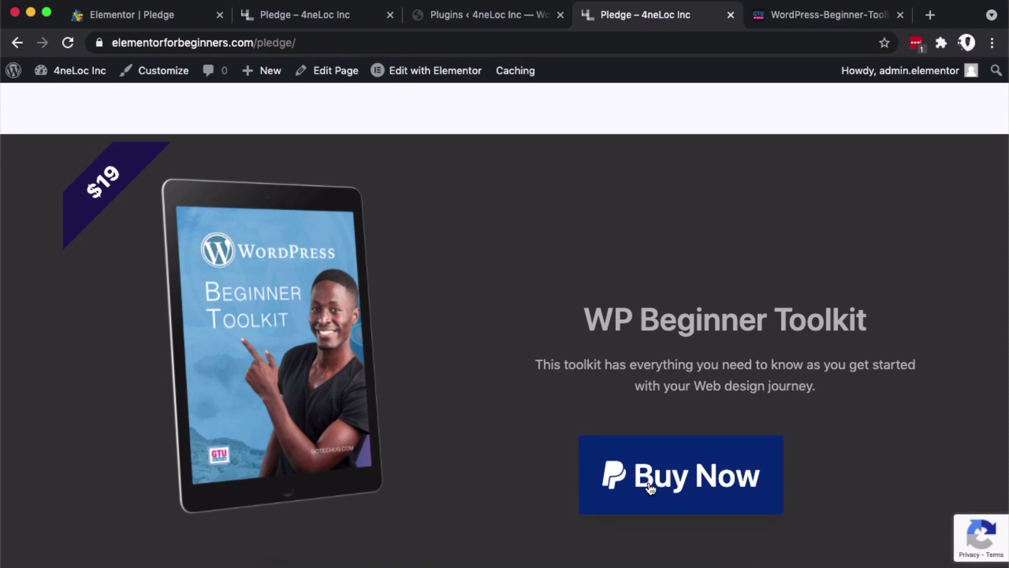
left_click(651, 486)
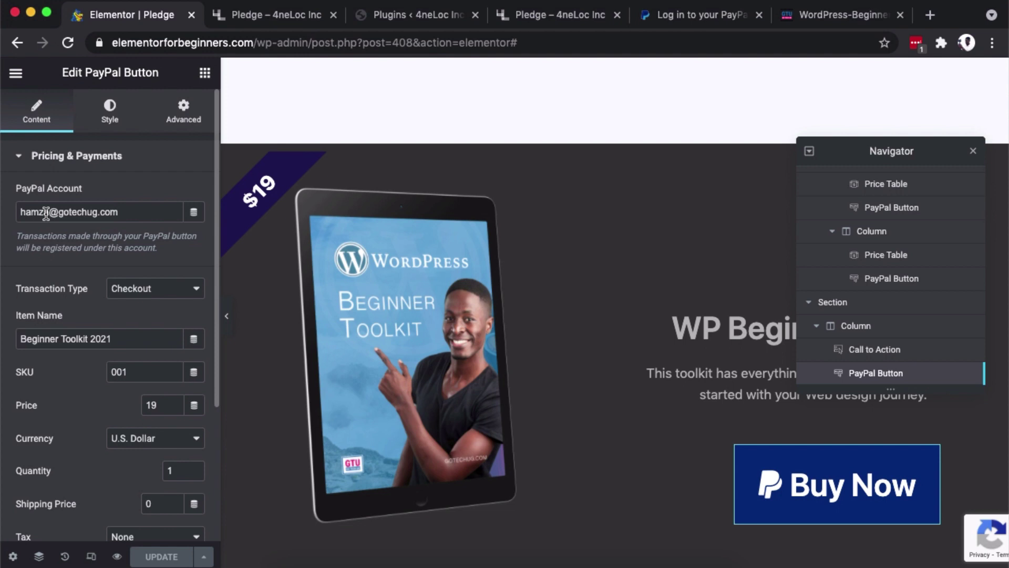
Scroll through the live Pledge page, then switch to the Elementor preview tab.
scroll(345, 291, "down", 1)
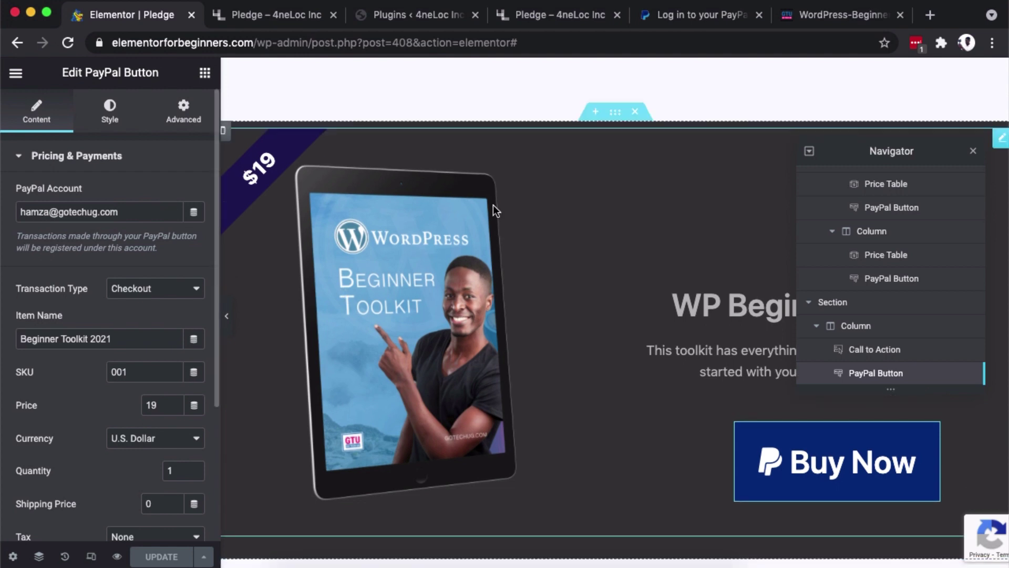
key("super+4")
scroll(528, 298, "down", 3)
scroll(529, 299, "up", 4)
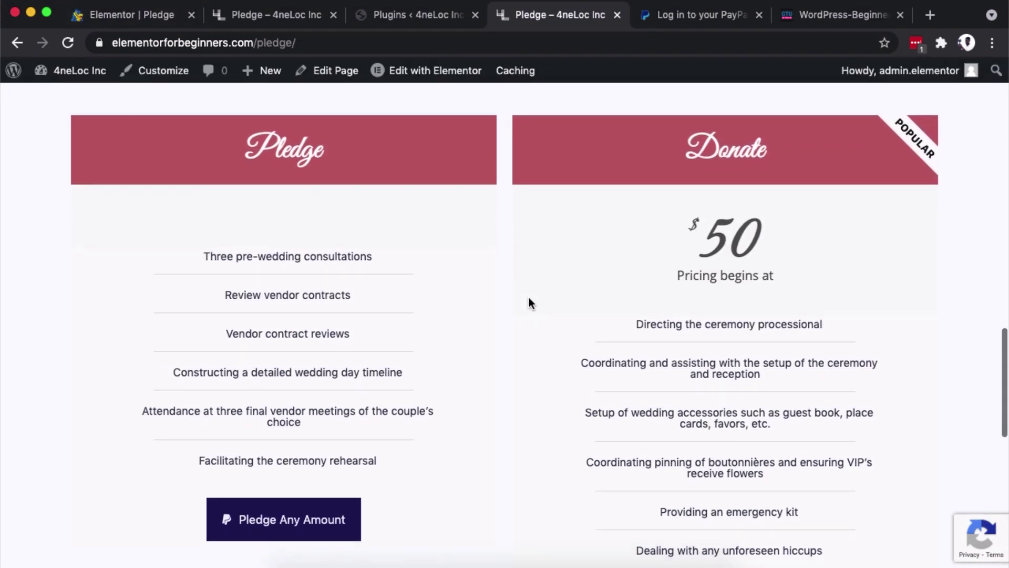
scroll(529, 298, "down", 5)
scroll(528, 303, "down", 6)
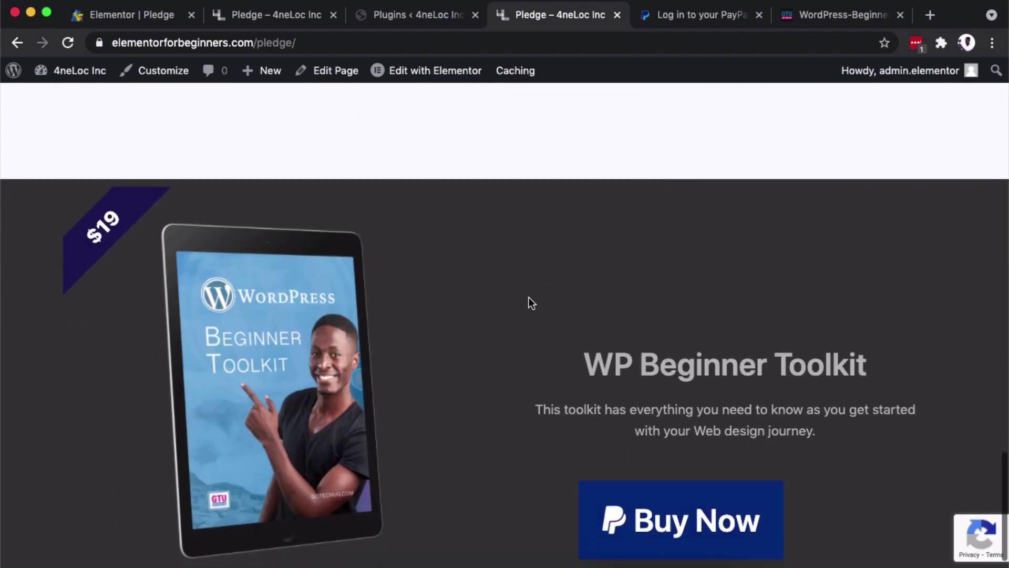
key("super+2")
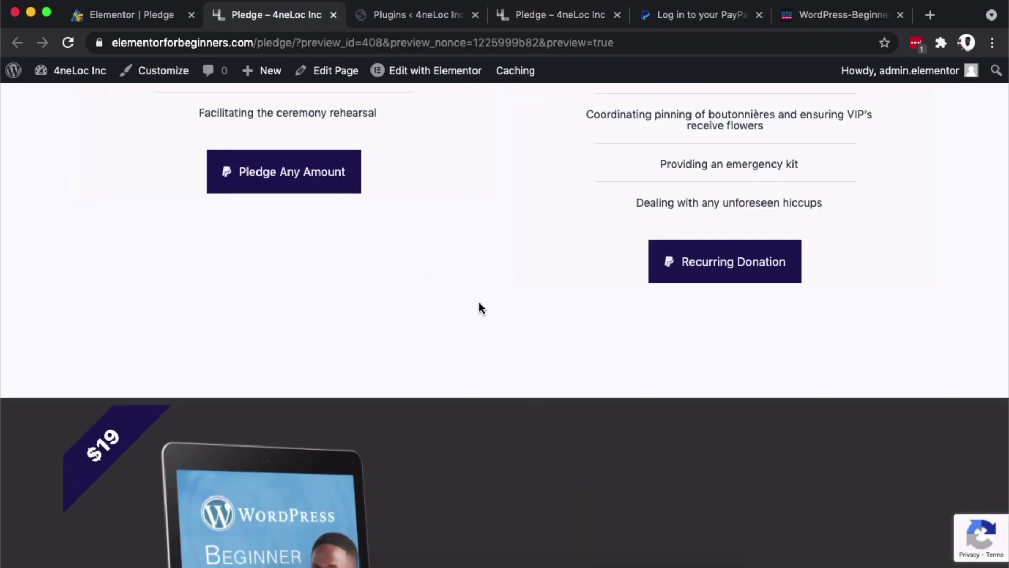